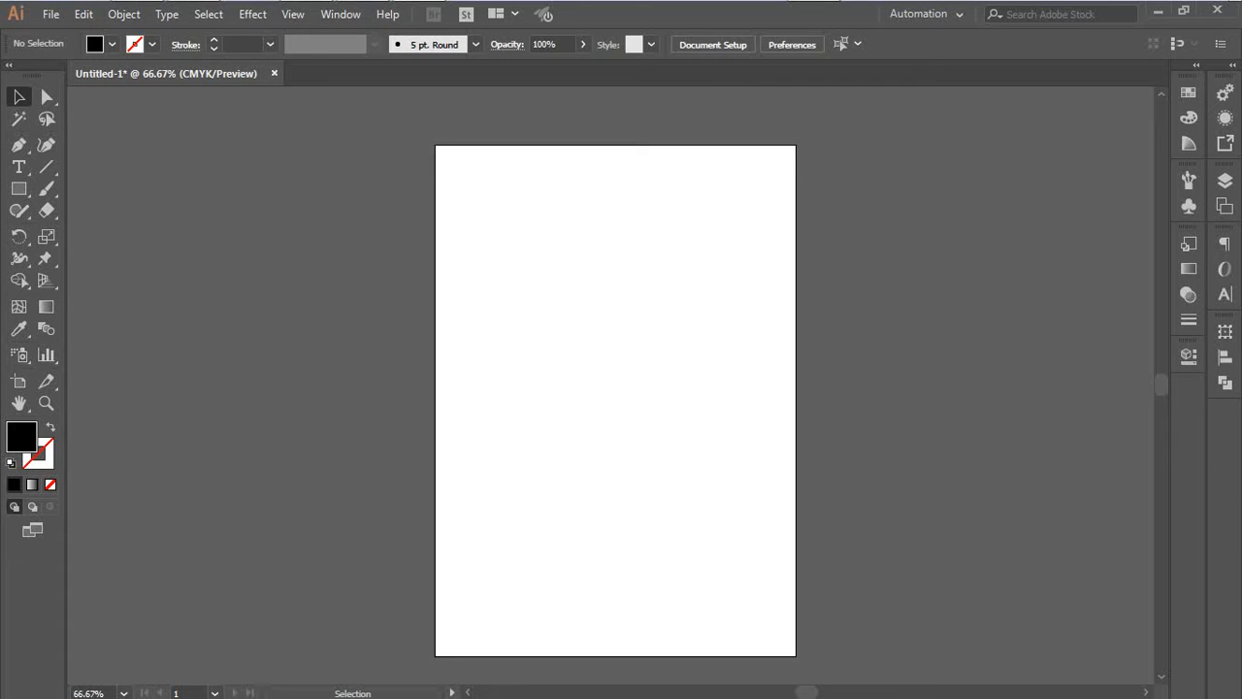
left_click(362, 17)
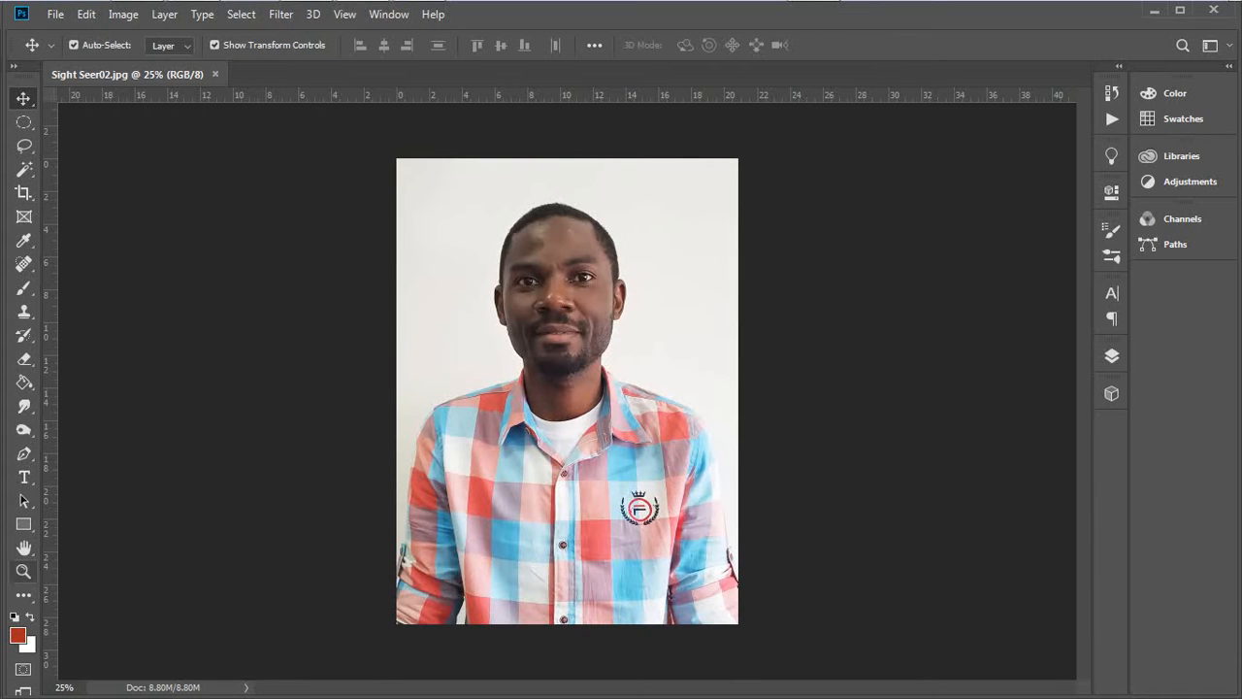
Step: Switch to Photoshop and start a Pen tool path at the right-hand sleeve cuff in the photo, tracing up the arm to the shoulder
left_click(23, 572)
left_click(632, 333)
left_click(611, 450)
left_click_drag(496, 321, 556, 369)
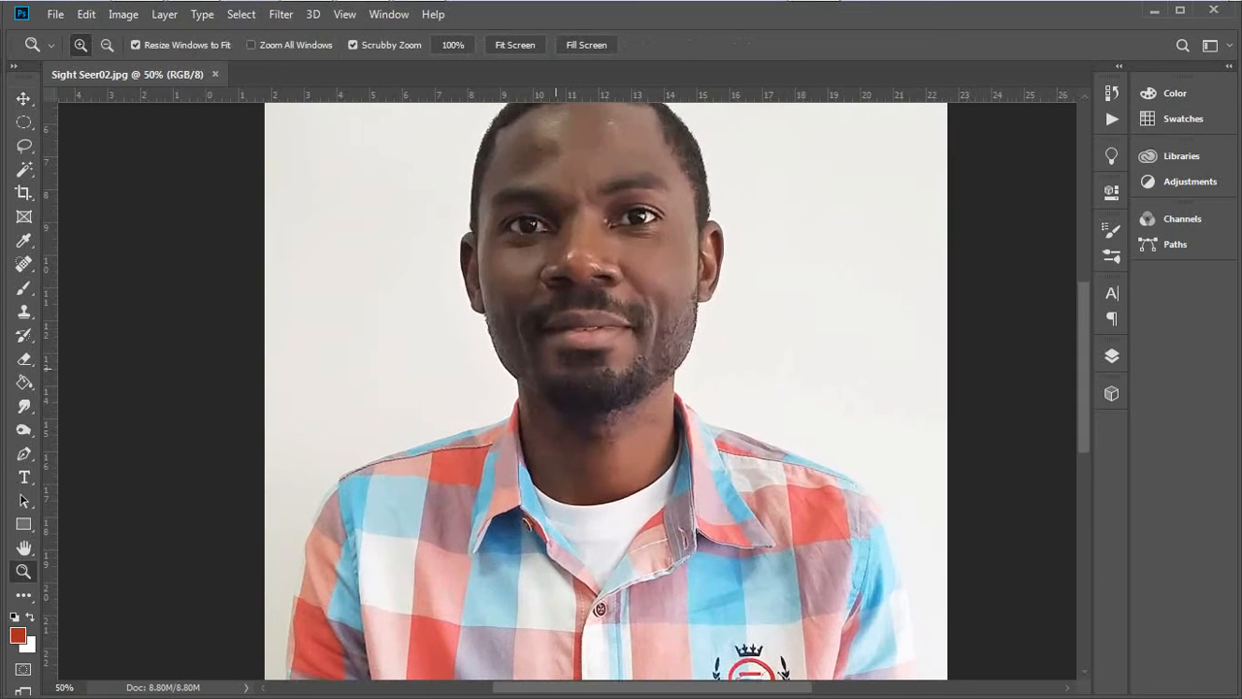
left_click(596, 446, "alt")
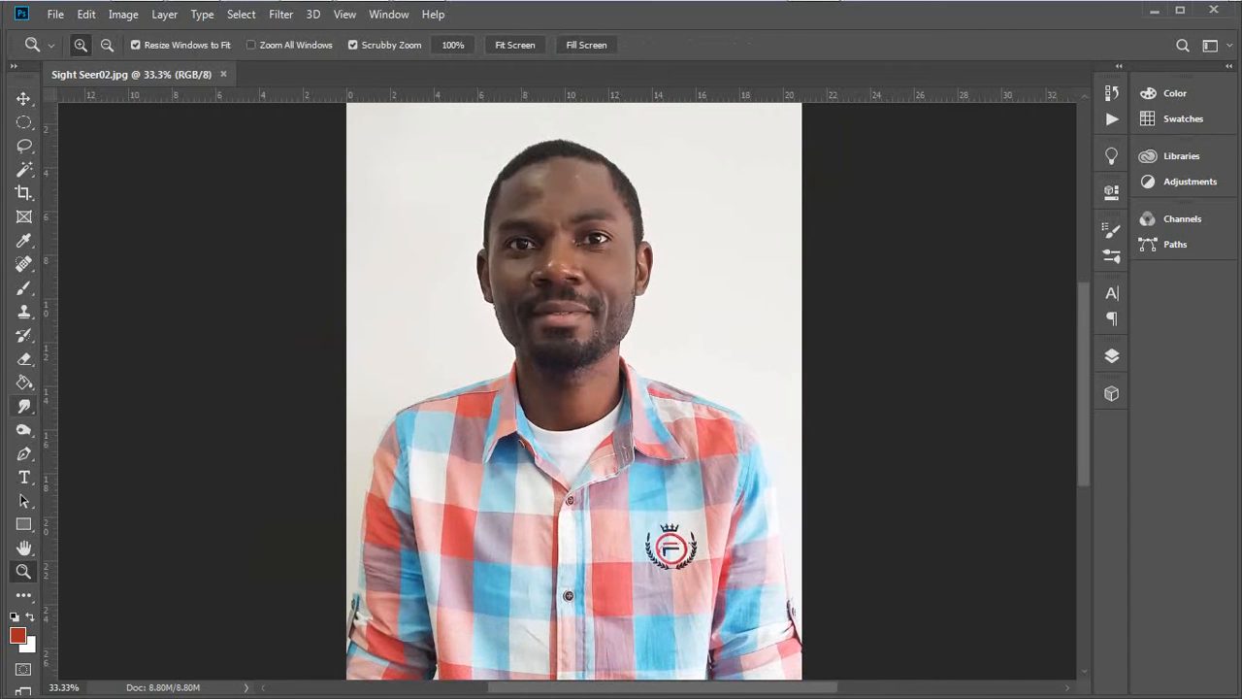
left_click(23, 454)
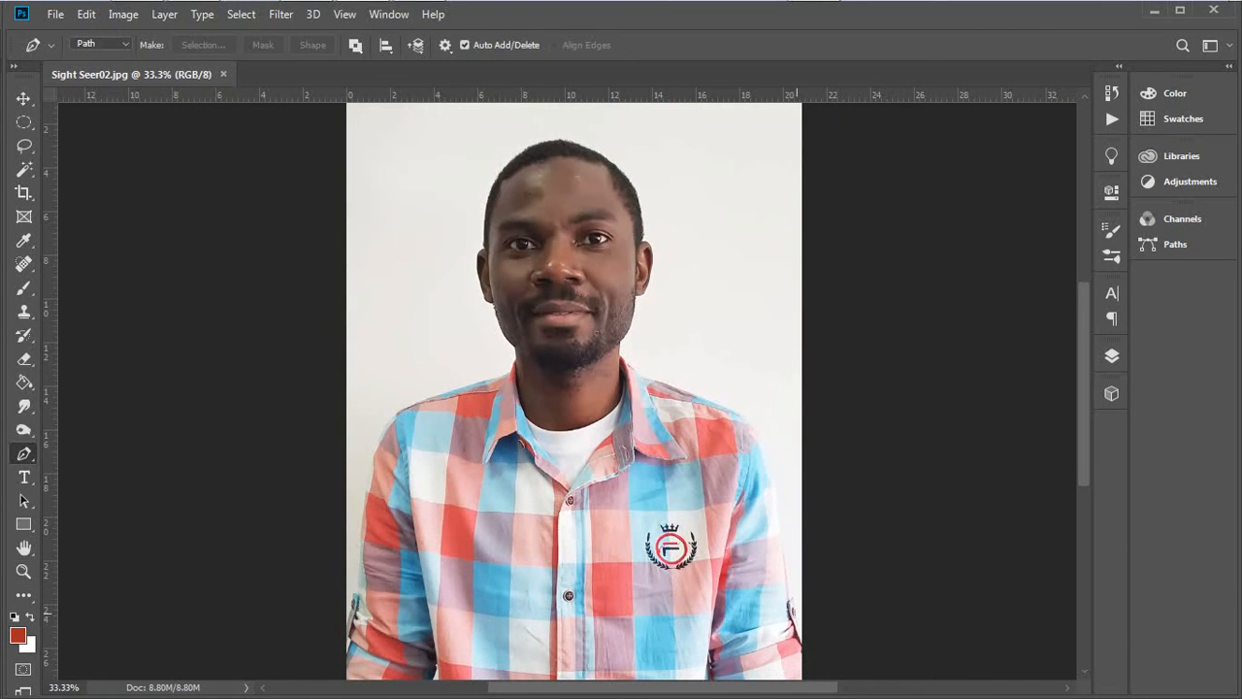
left_click(796, 612)
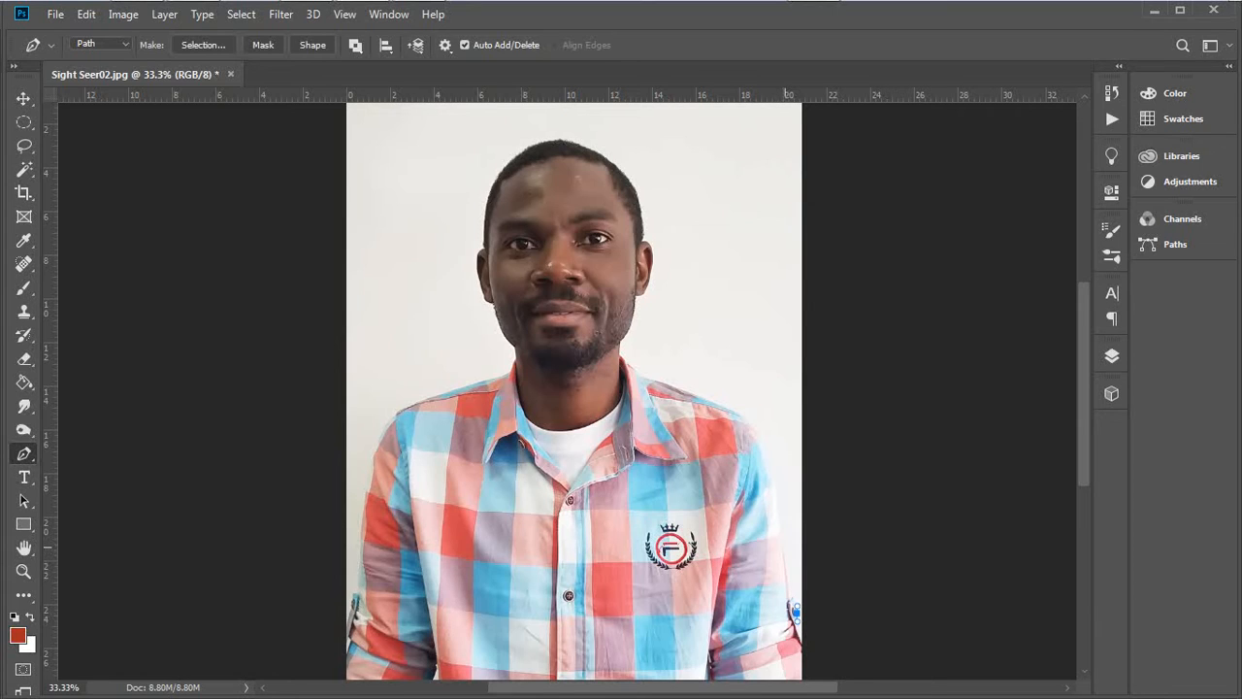
left_click(784, 549)
left_click_drag(710, 401, 804, 434)
left_click(710, 402, "alt")
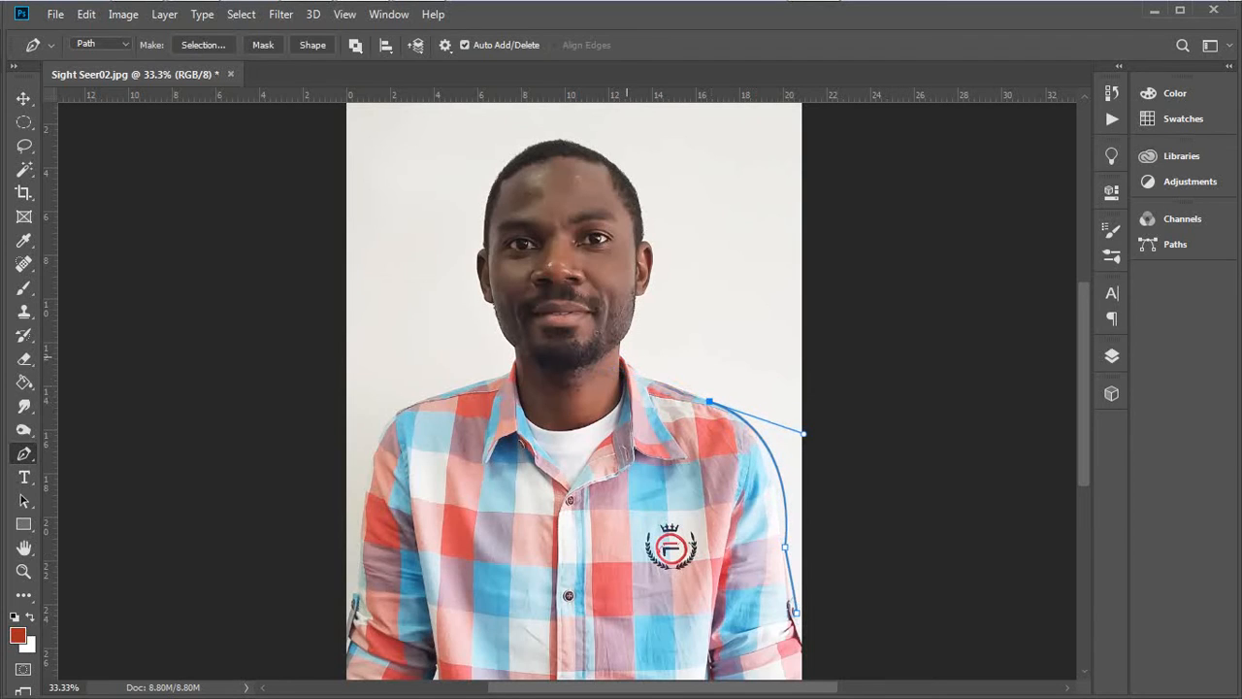
Step: Continue the path from the shoulder to the collar, up the neck and along the jaw to the earlobe
left_click_drag(618, 355, 618, 337)
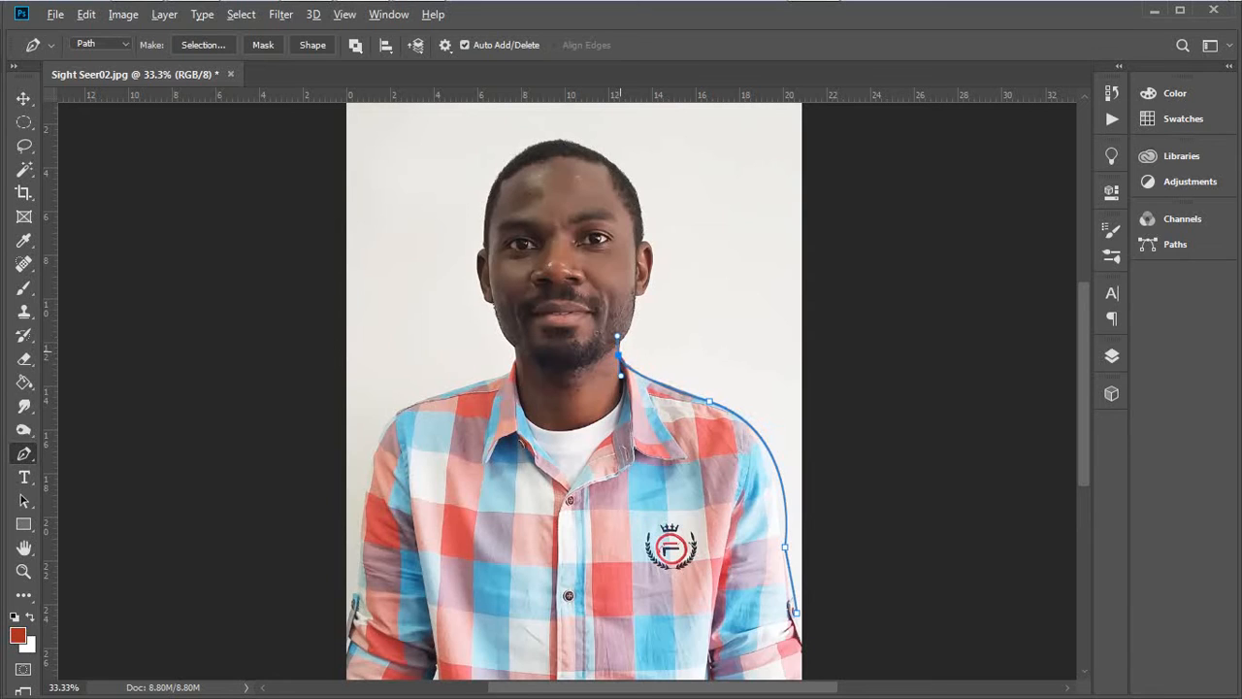
left_click(618, 355, "alt")
left_click(620, 343)
left_click_drag(635, 293, 636, 258)
Step: Trace the outer curve of the ear on the photo's right side up to the hairline
scroll(667, 306, "up", 3)
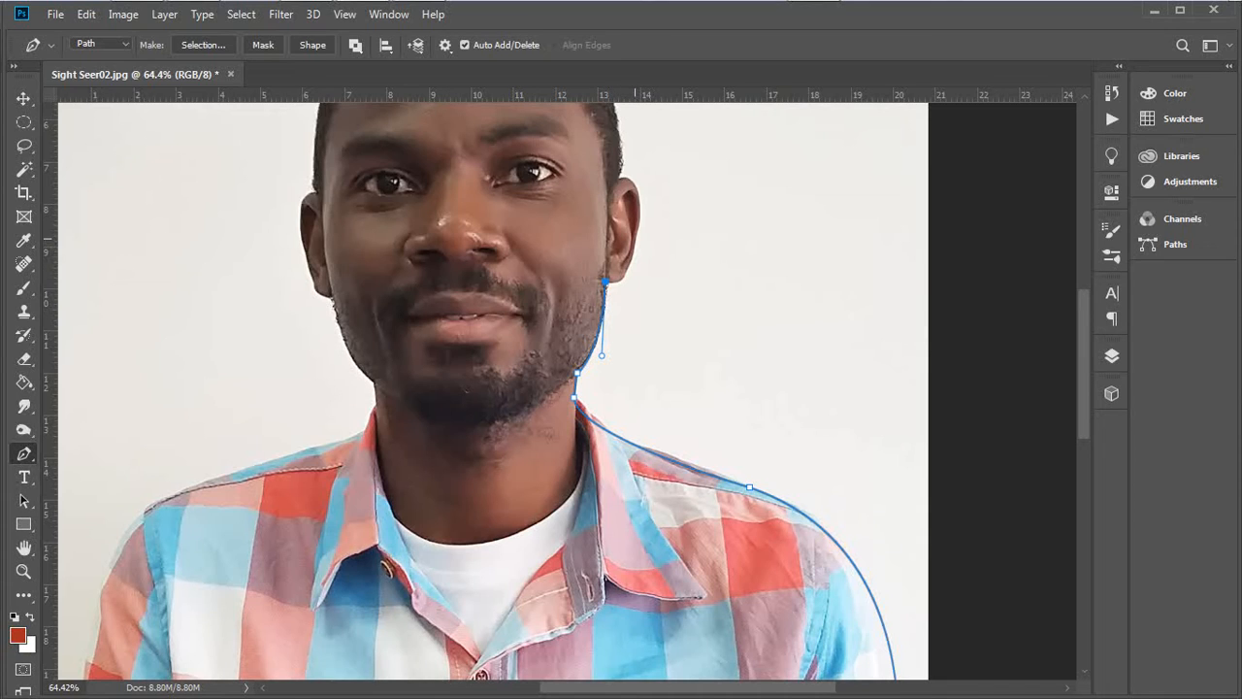
left_click_drag(637, 234, 640, 173)
left_click(636, 234, "alt")
left_click_drag(622, 179, 651, 170)
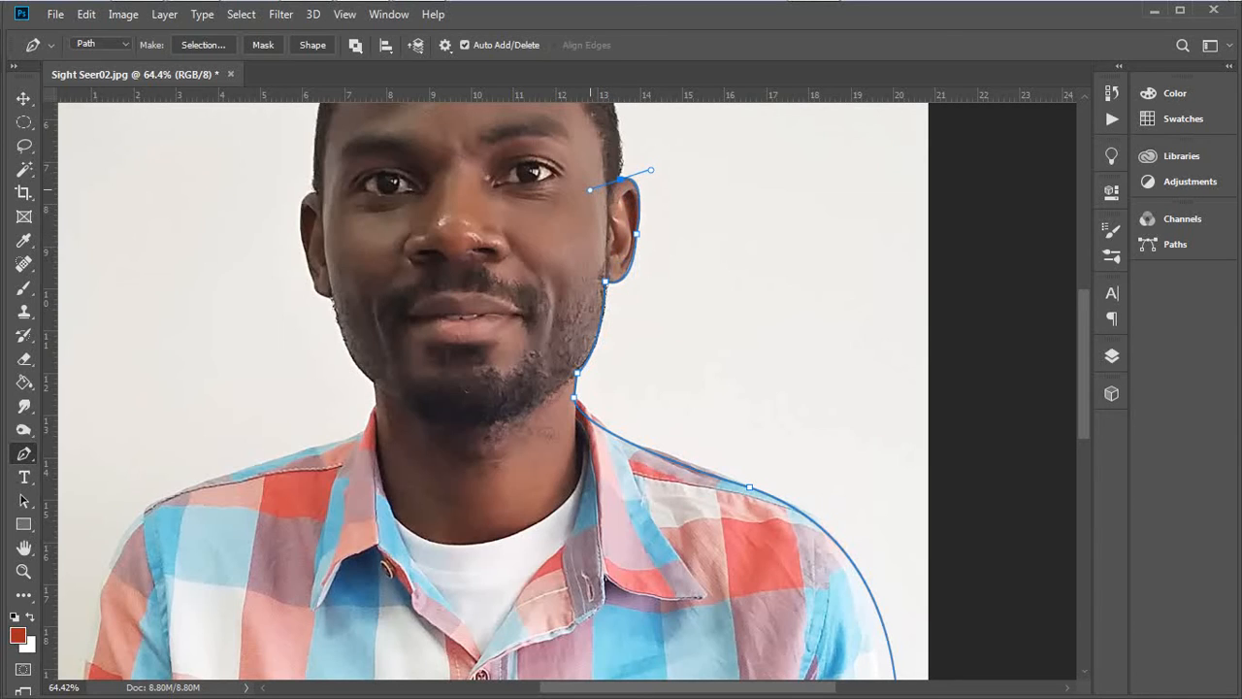
Step: Trace the hair outline over the top of the head and down to the top of the opposite ear
left_click_drag(637, 214, 699, 408)
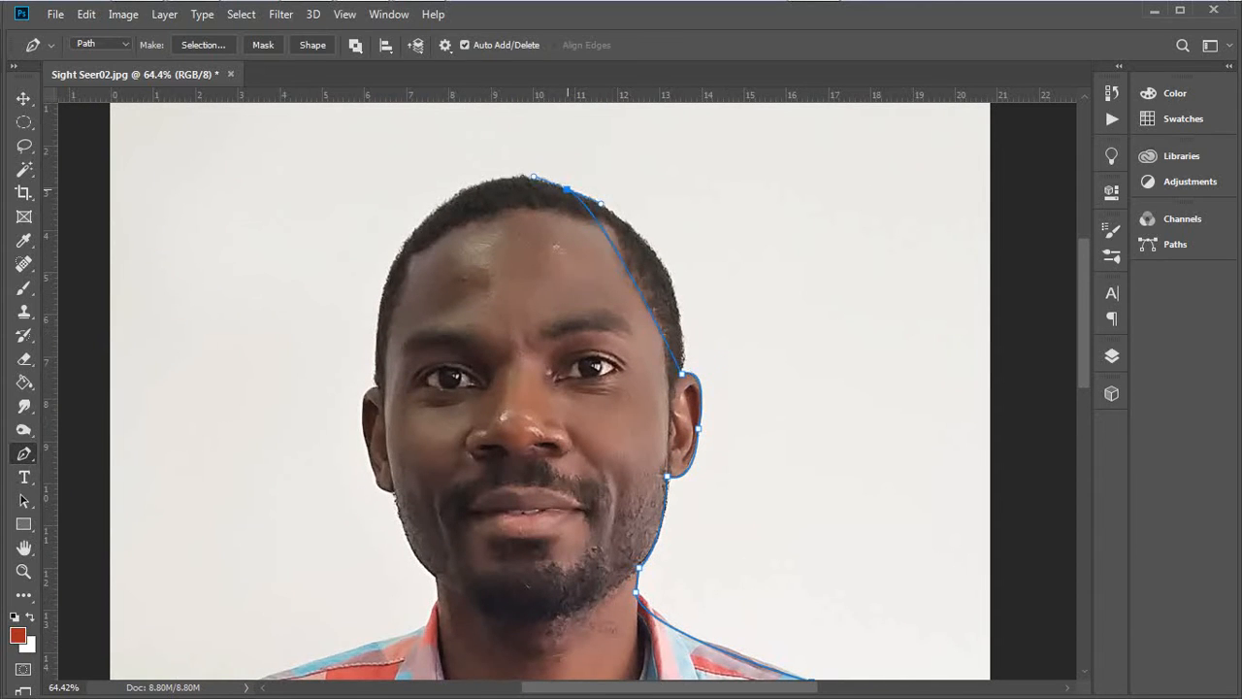
left_click_drag(566, 188, 426, 137)
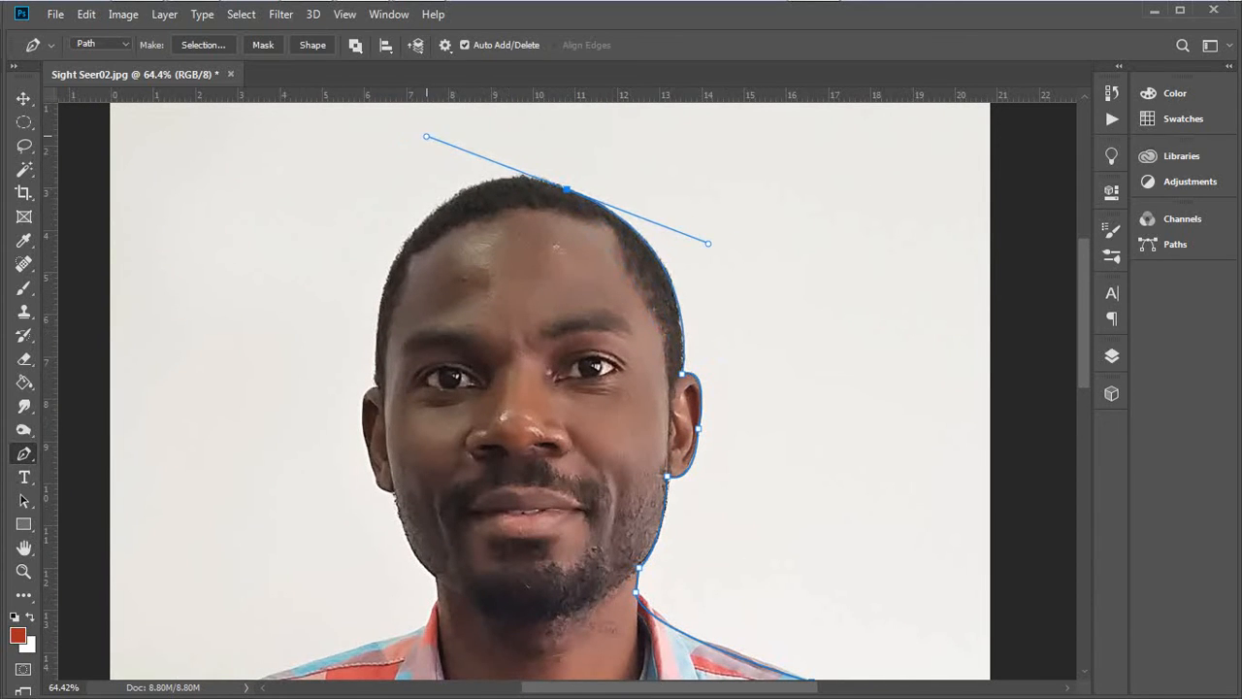
left_click(566, 189, "alt")
left_click_drag(388, 277, 323, 418)
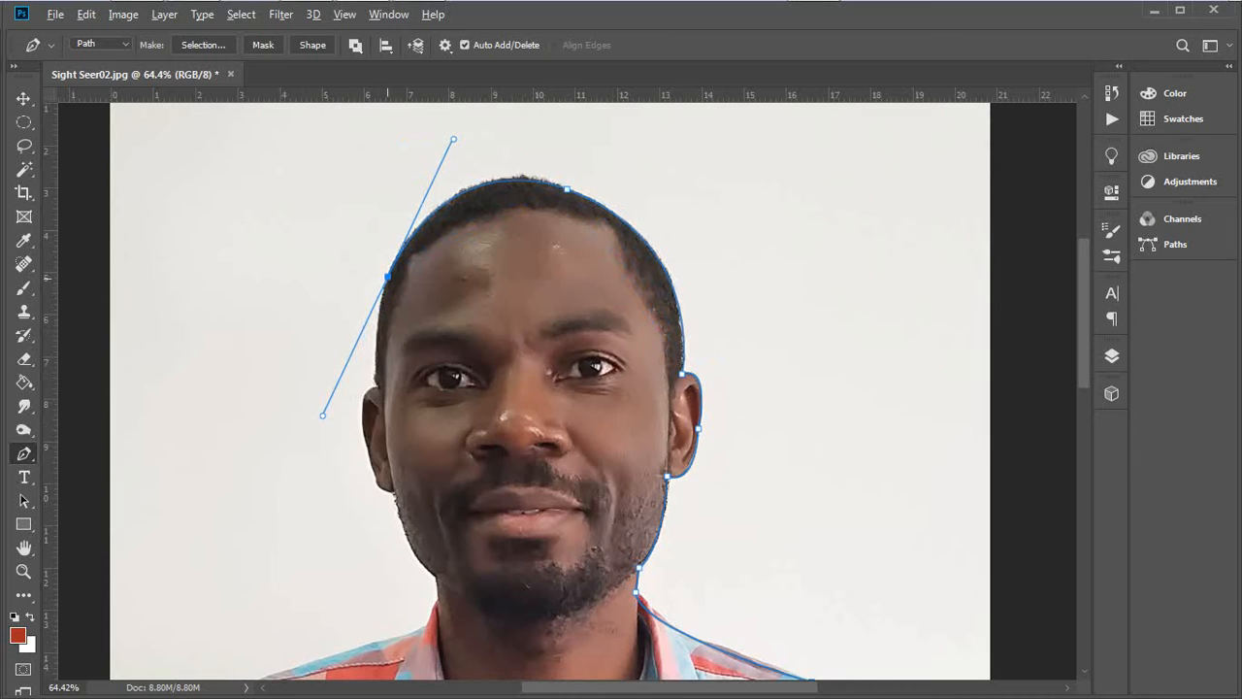
left_click(388, 277, "alt")
left_click_drag(378, 387, 384, 443)
left_click(378, 386, "alt")
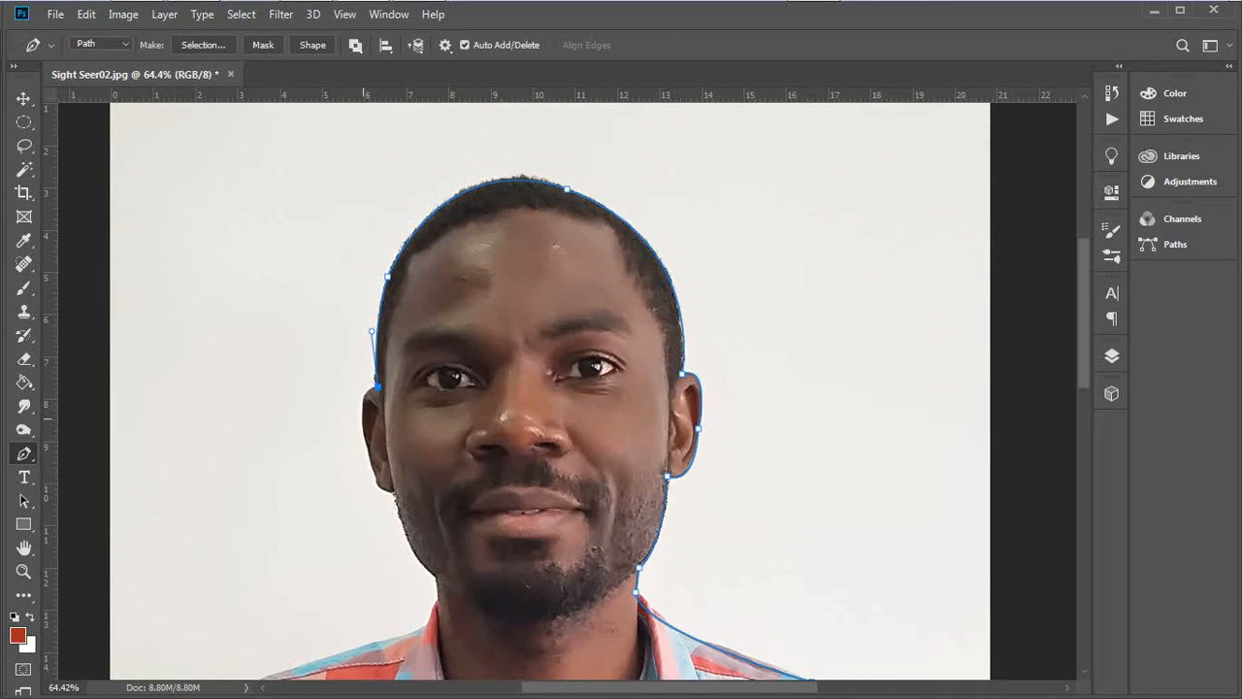
Step: Trace around the ear on the photo's left side and down the jaw to the neck
left_click_drag(362, 428, 366, 479)
left_click(362, 428, "alt")
left_click(375, 481)
left_click(393, 491)
left_click_drag(436, 579, 465, 600)
left_click(436, 579, "alt")
Step: Continue the path down the neck and collar, across the shoulder and down to the upper sleeve on the photo's left side
left_click_drag(443, 612, 559, 419)
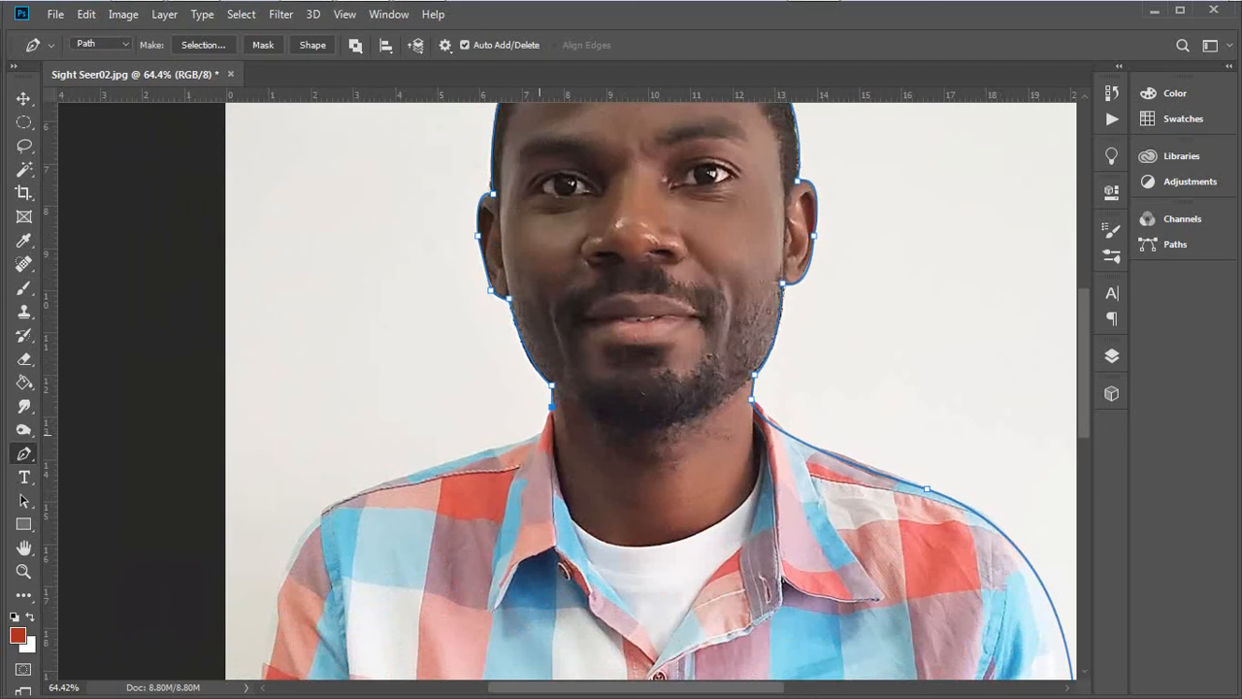
left_click(539, 435)
left_click_drag(439, 464, 415, 471)
left_click_drag(326, 592, 449, 398)
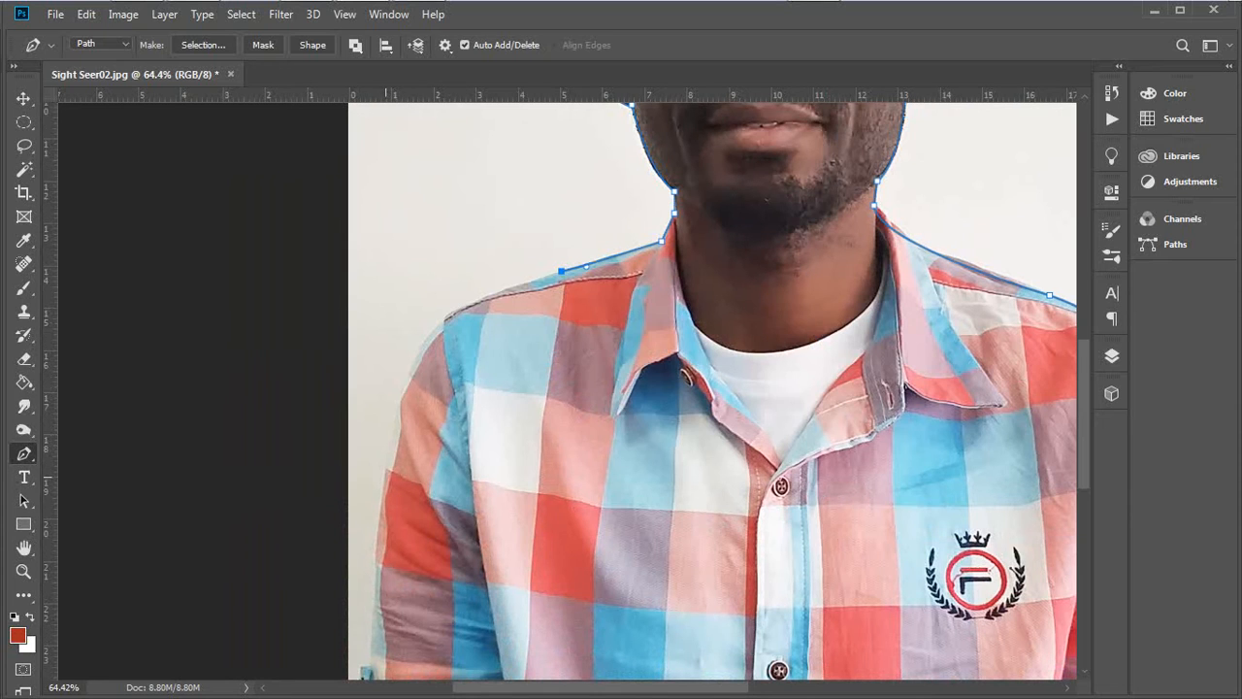
left_click_drag(381, 479, 377, 674)
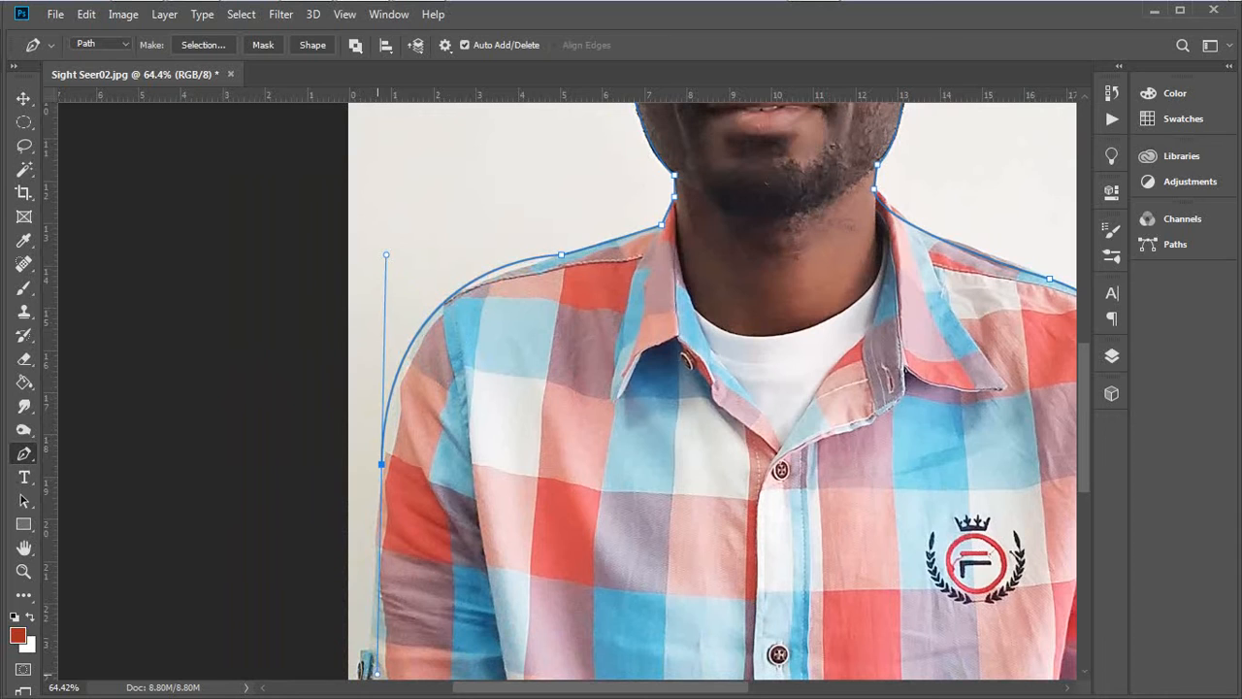
left_click(383, 464, "alt")
Step: Trace down the left-hand sleeve, follow the photo's bottom and right edges, and close the path at the starting cuff
left_click_drag(436, 516, 454, 311)
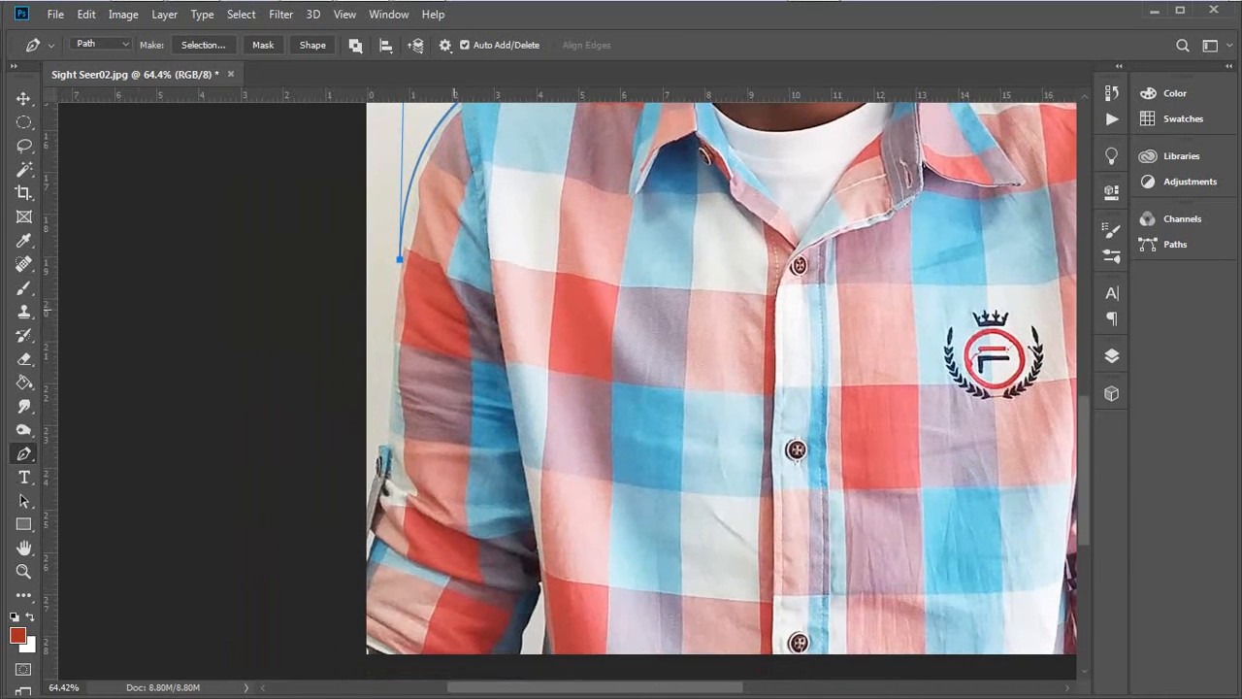
left_click(384, 442)
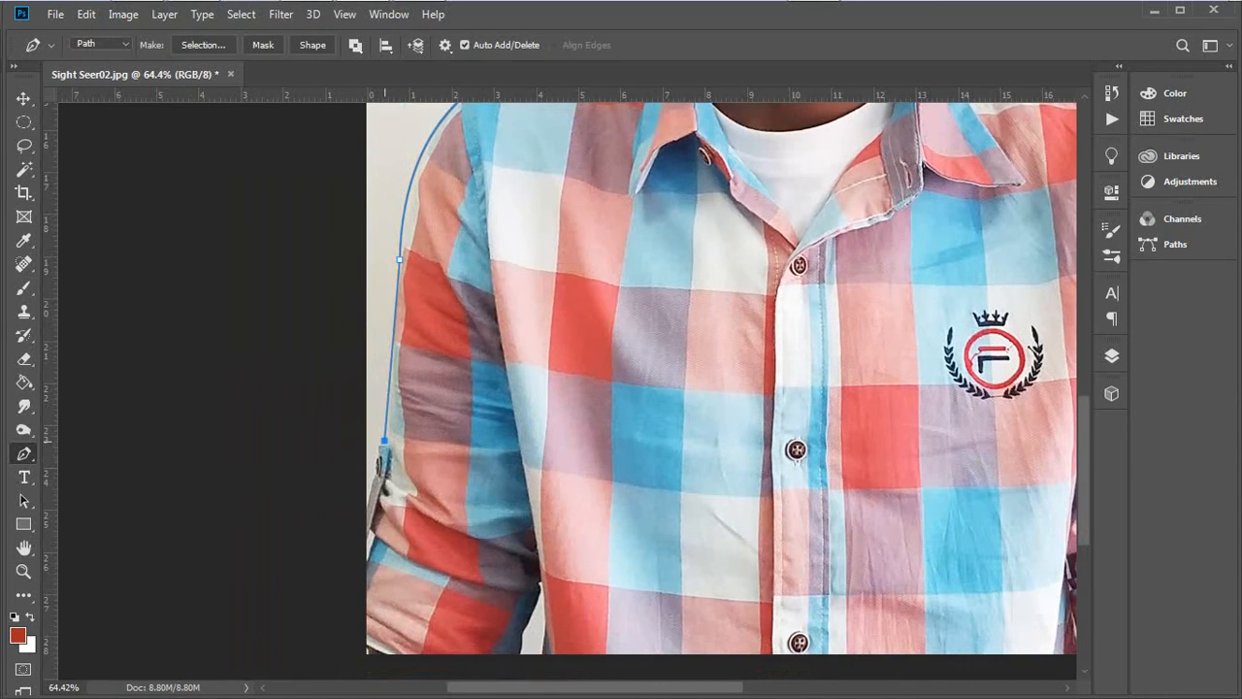
left_click(364, 504)
left_click(365, 505, "alt")
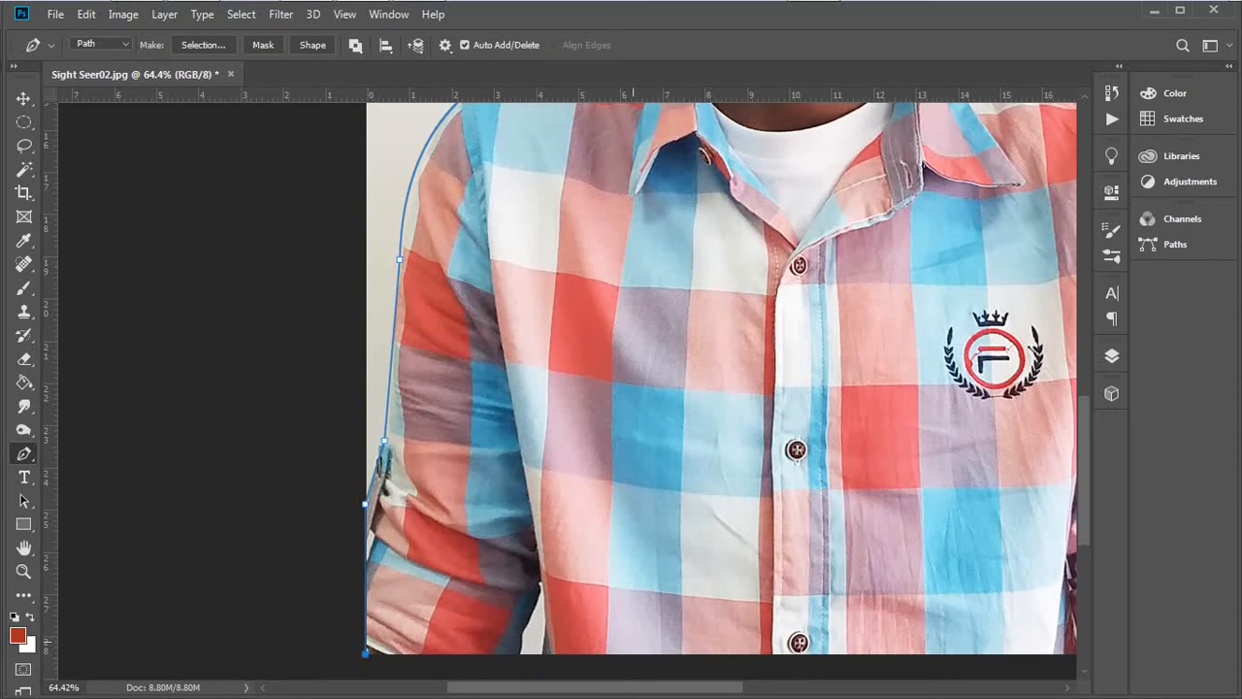
scroll(568, 378, "right", 5)
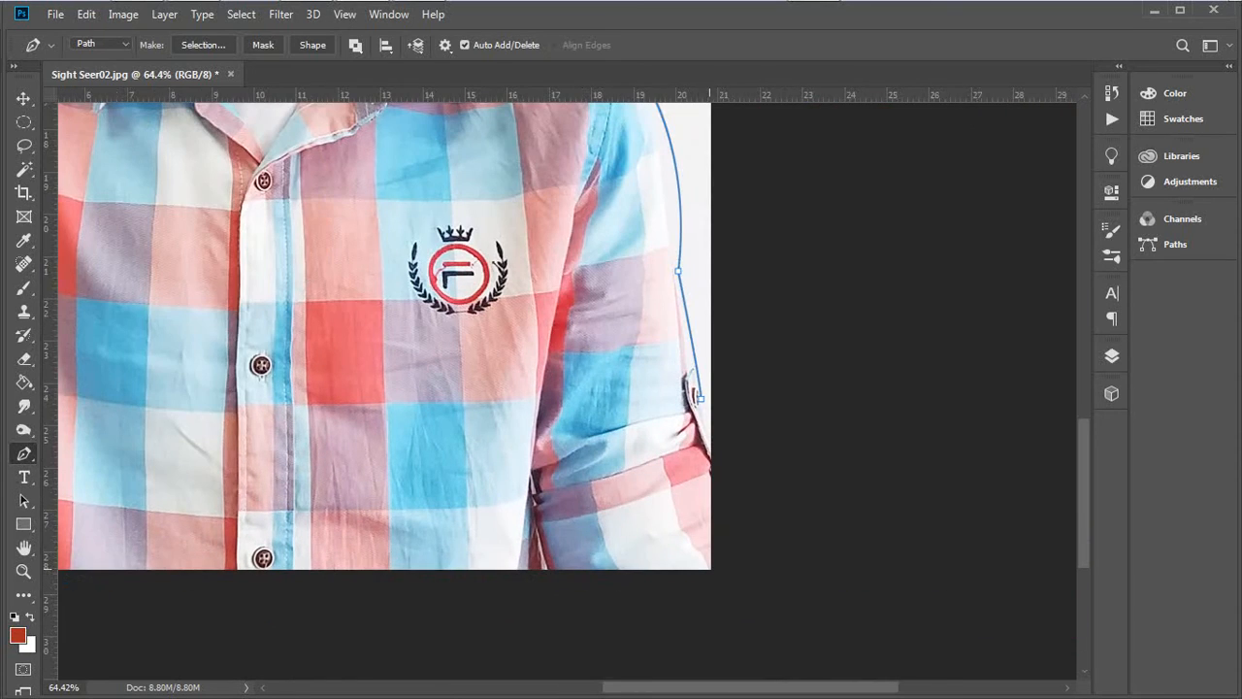
left_click(709, 570)
left_click(710, 437)
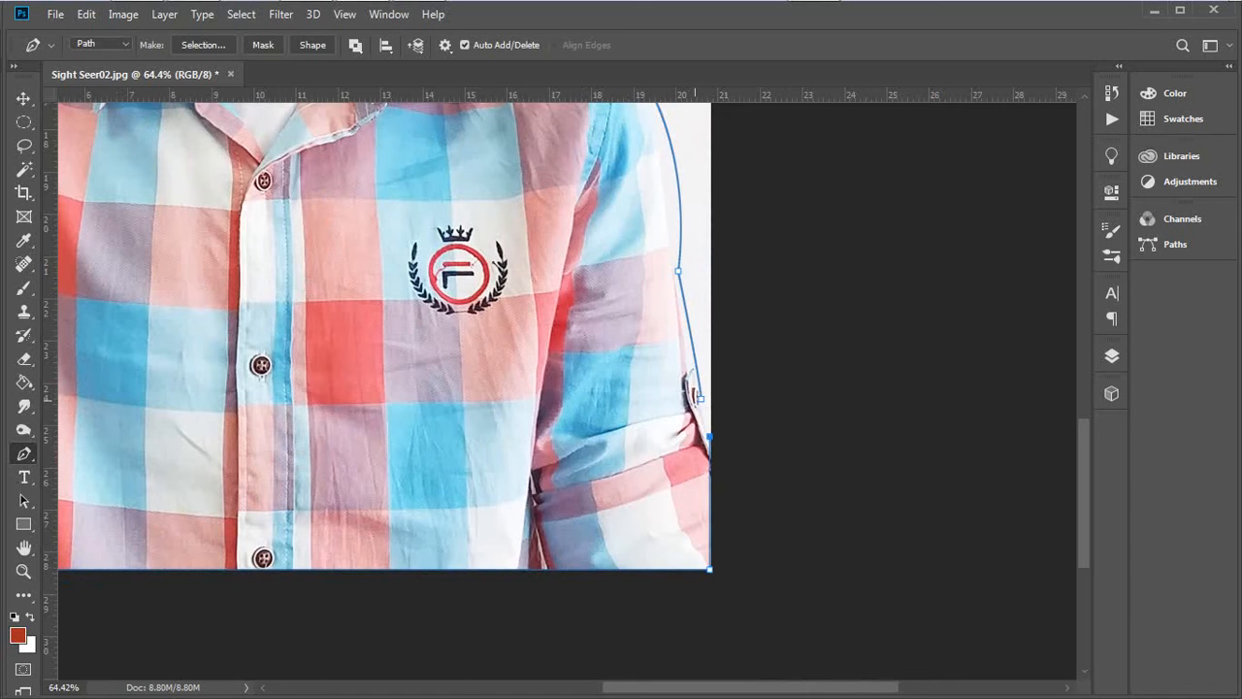
left_click(700, 399)
Step: Draw a second closed path around the small background gap between the left-hand sleeve and the torso
key("ctrl+minus")
left_click_drag(484, 421, 920, 477)
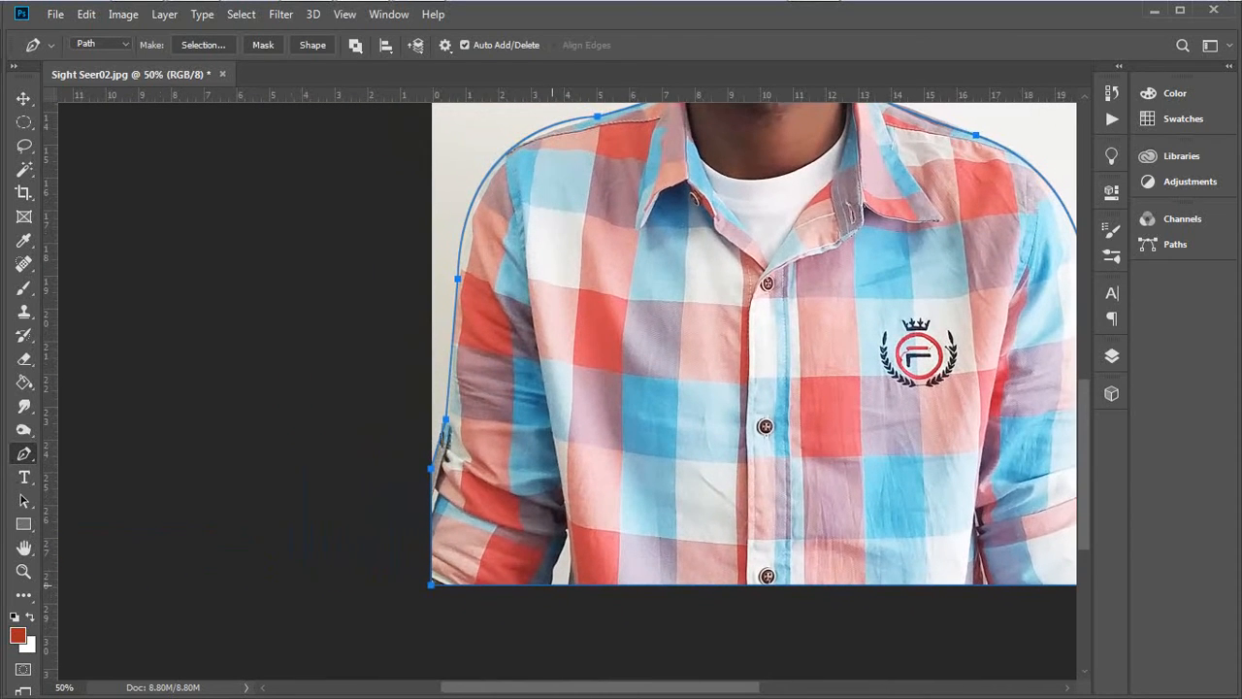
left_click(552, 584)
left_click(553, 570)
left_click_drag(565, 531, 569, 574)
left_click(566, 532, "alt")
left_click(569, 554, "alt")
left_click_drag(560, 587, 575, 582)
left_click(567, 585, "alt")
left_click_drag(552, 571, 558, 543)
Step: Unlock the Background layer so it becomes a regular layer
key("ctrl+minus")
key("ctrl+minus")
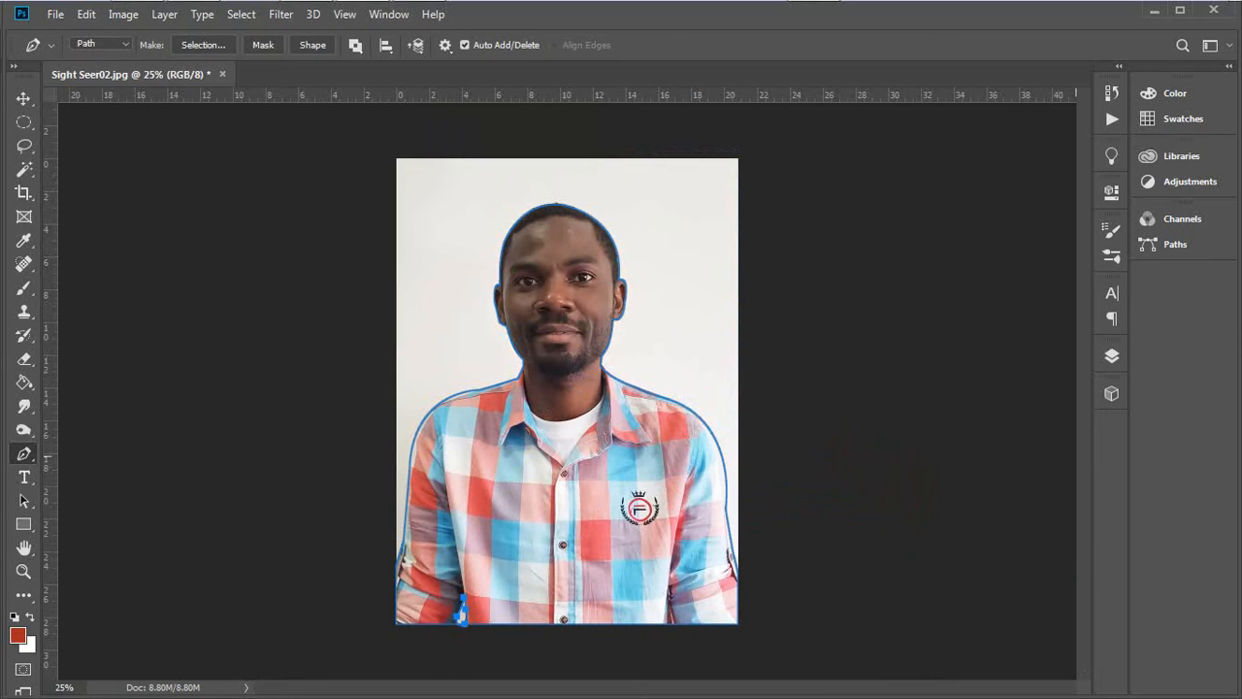
key("F7")
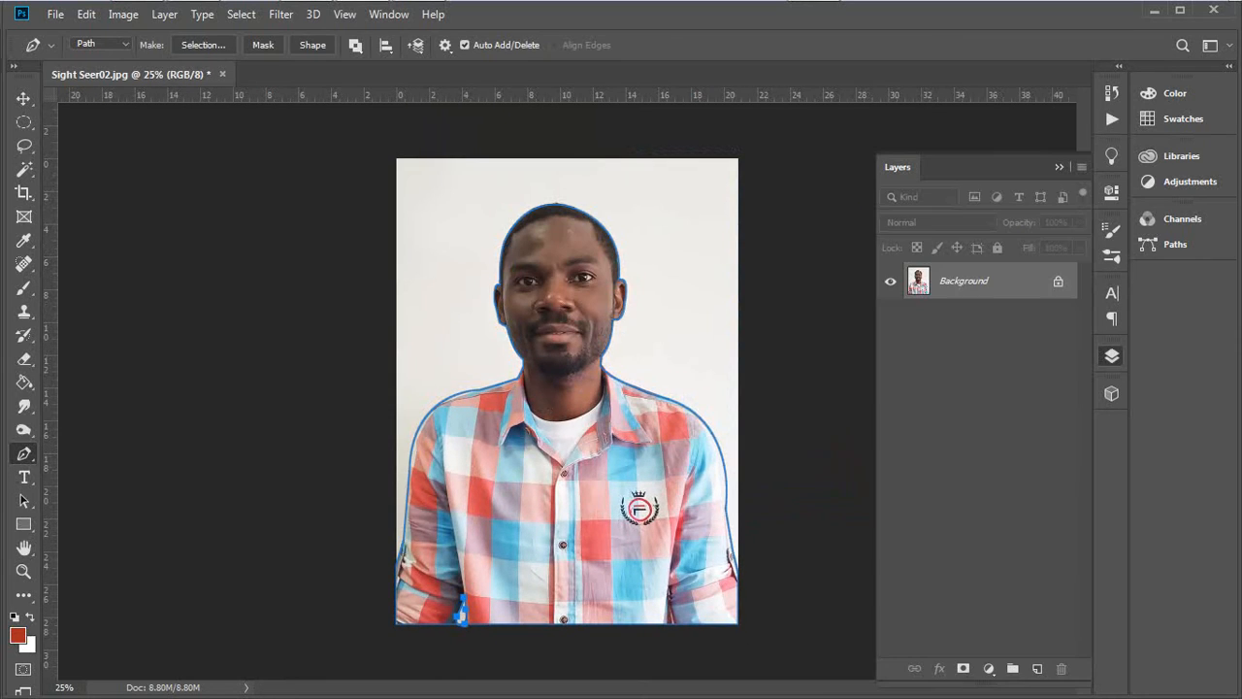
left_click(1058, 281)
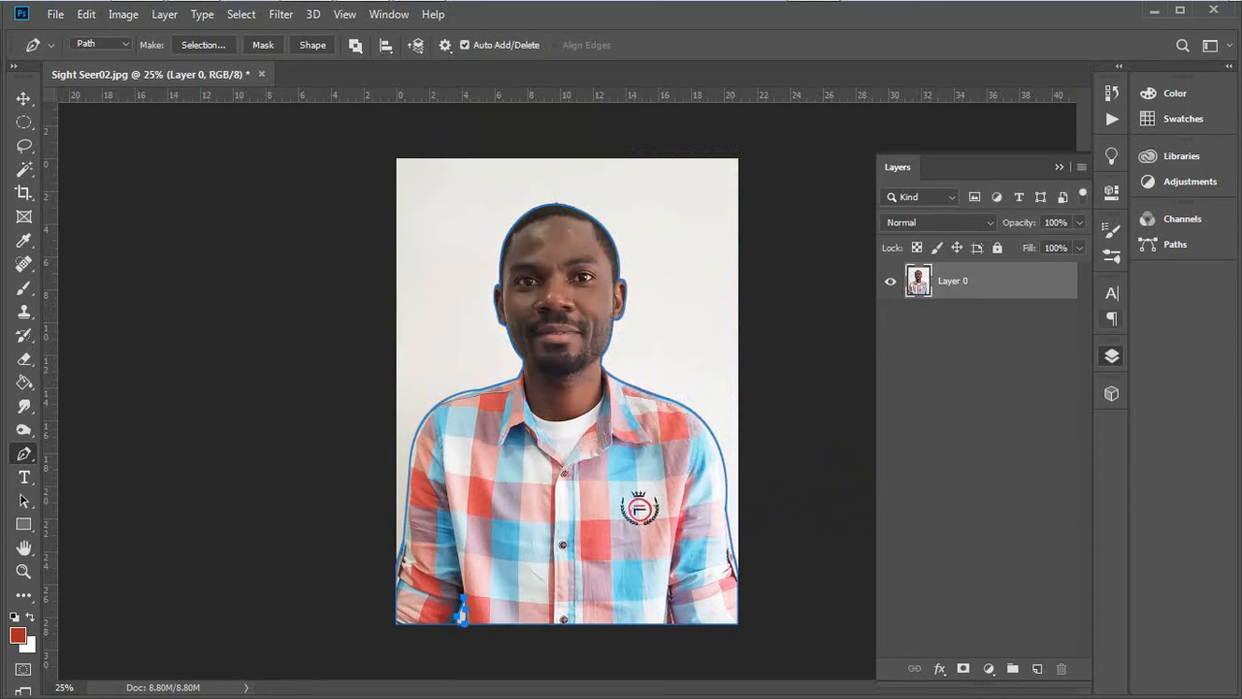
Step: Try to make a new selection from the Work Path with a feather radius of 0 pixels
left_click(1175, 244)
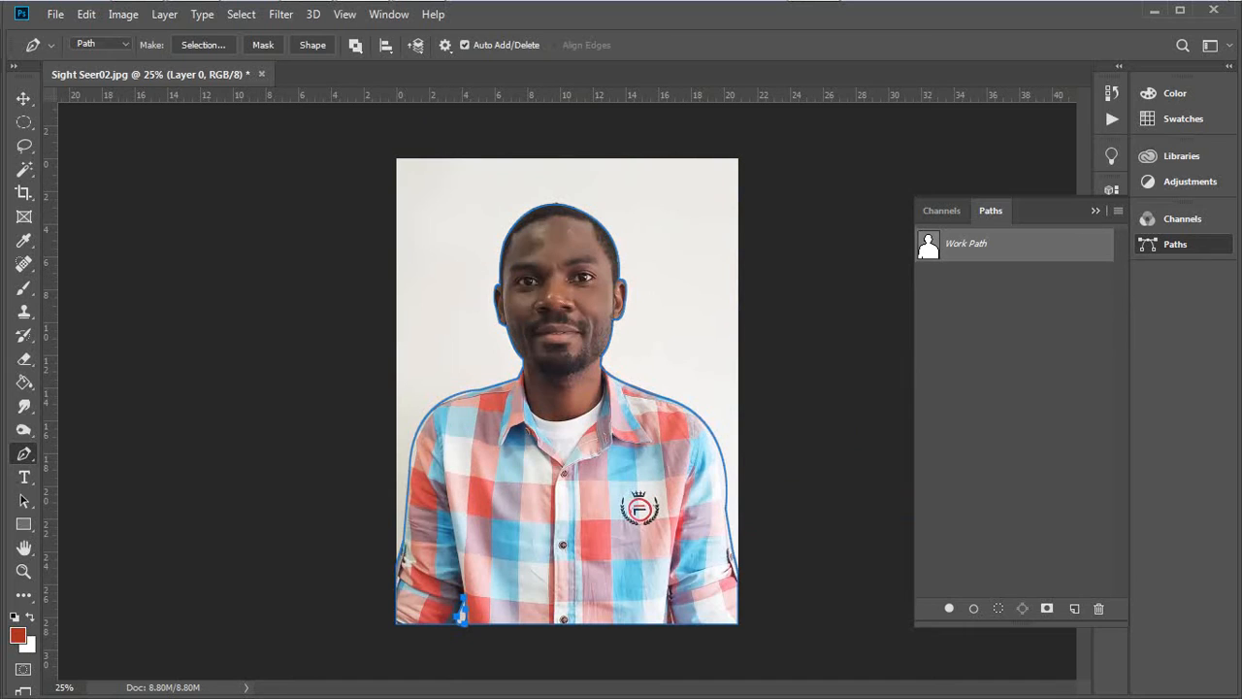
right_click(1006, 249)
left_click(1054, 298)
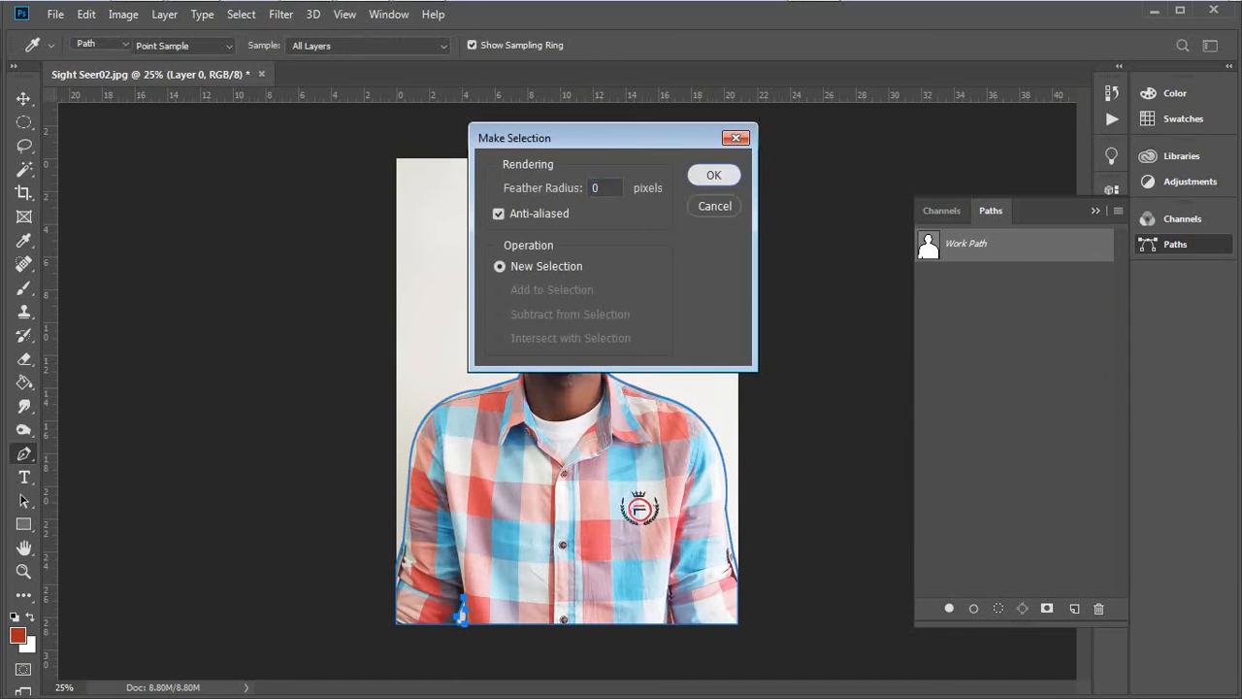
key("Return")
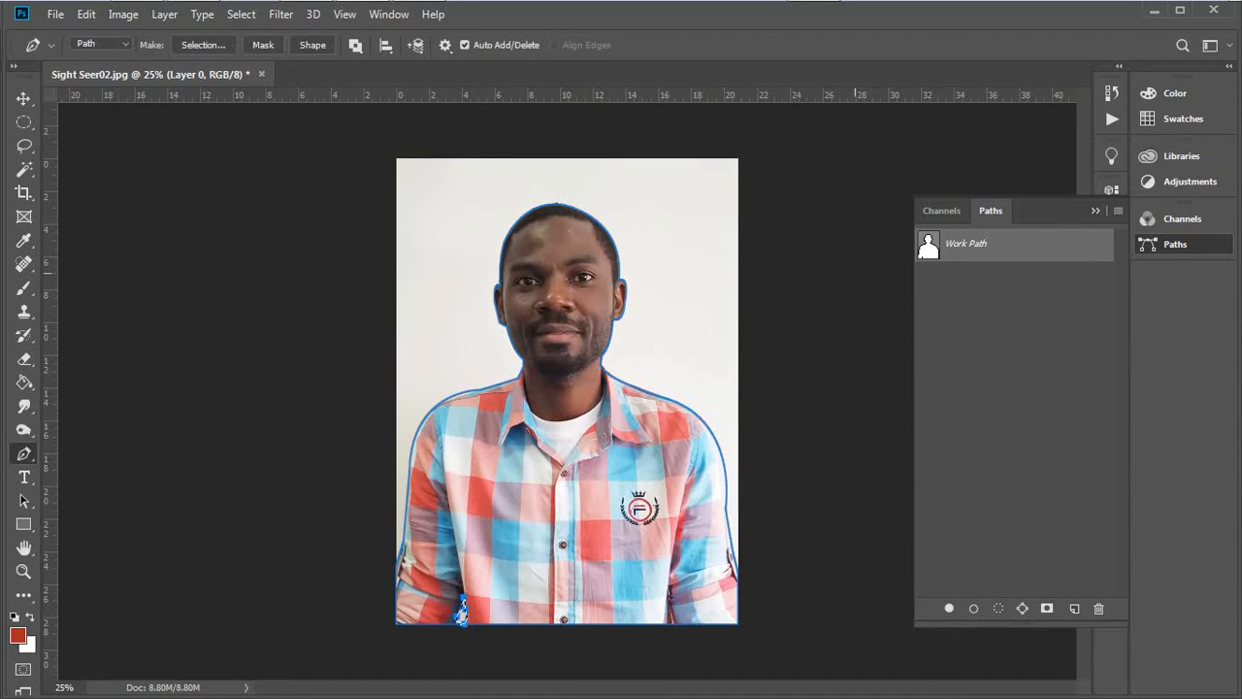
key("v")
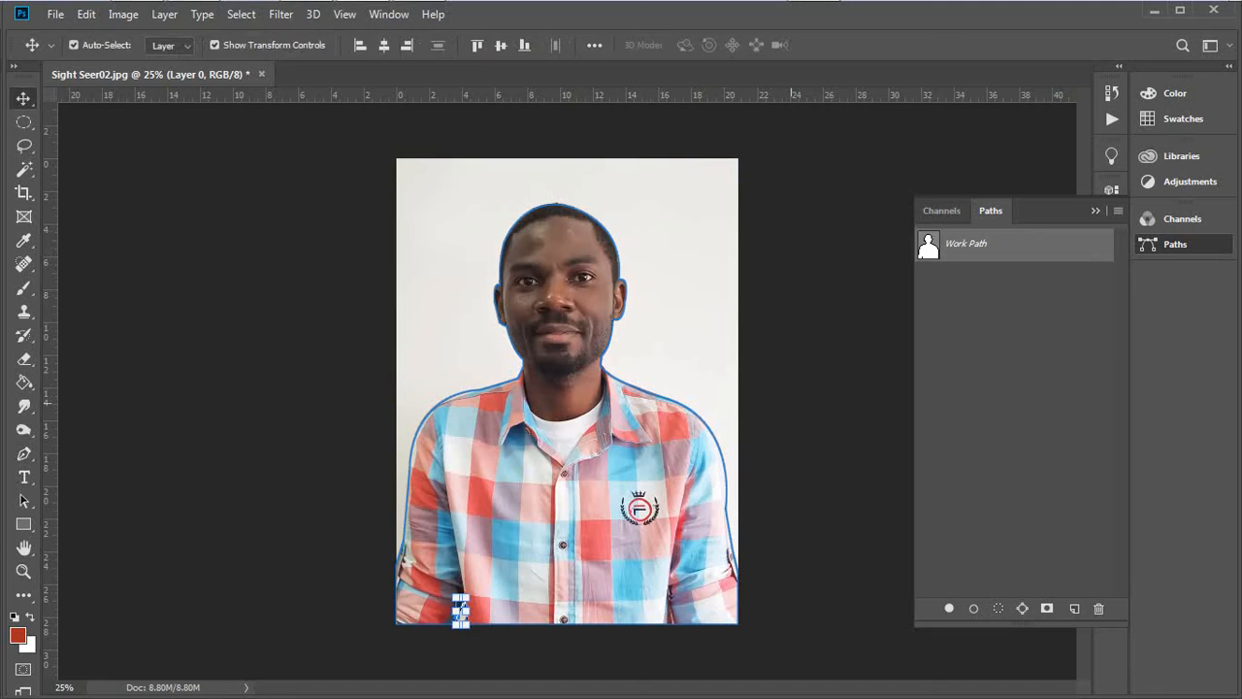
left_click(461, 609)
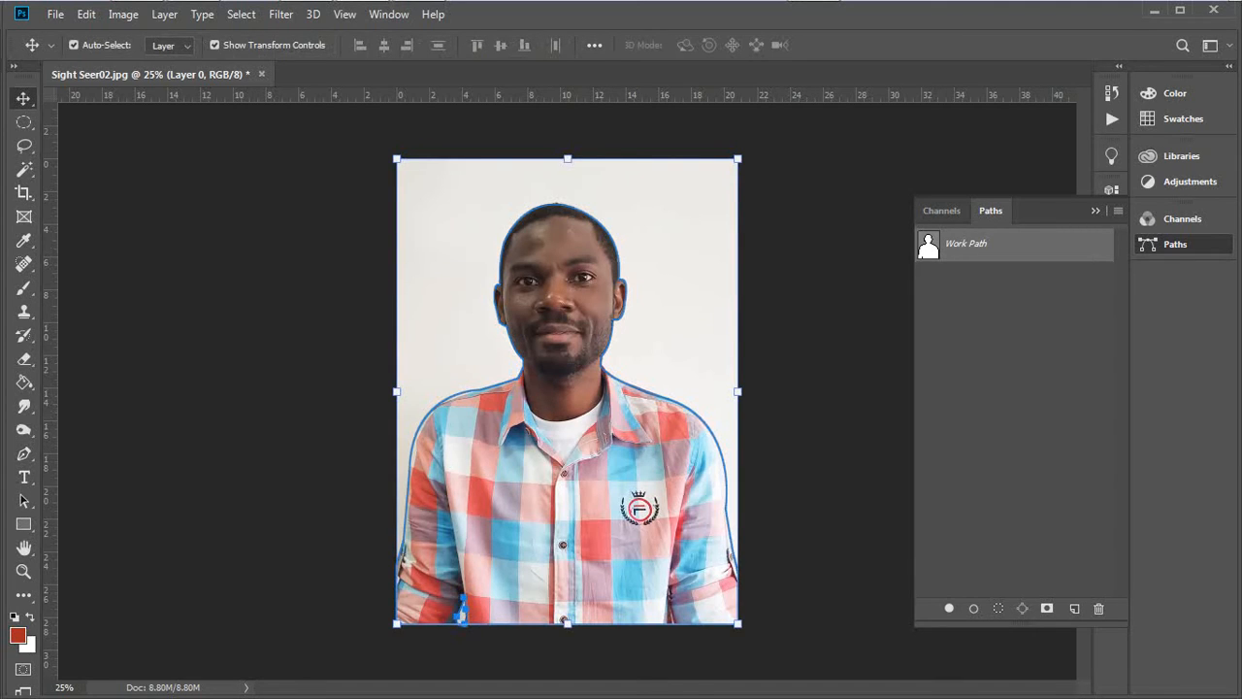
Step: Retry making a 0-pixel feather selection from the Work Path with the Move tool active, and clear the selection
right_click(1003, 250)
left_click(1043, 301)
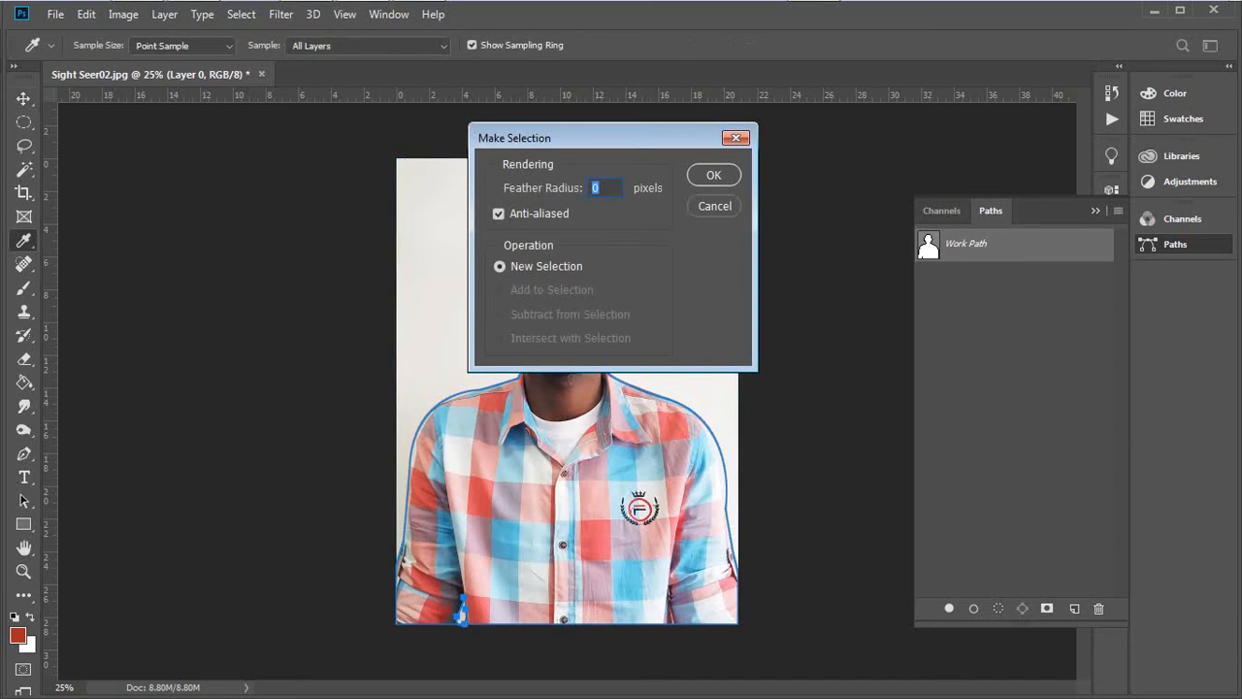
key("Return")
key("ctrl+d")
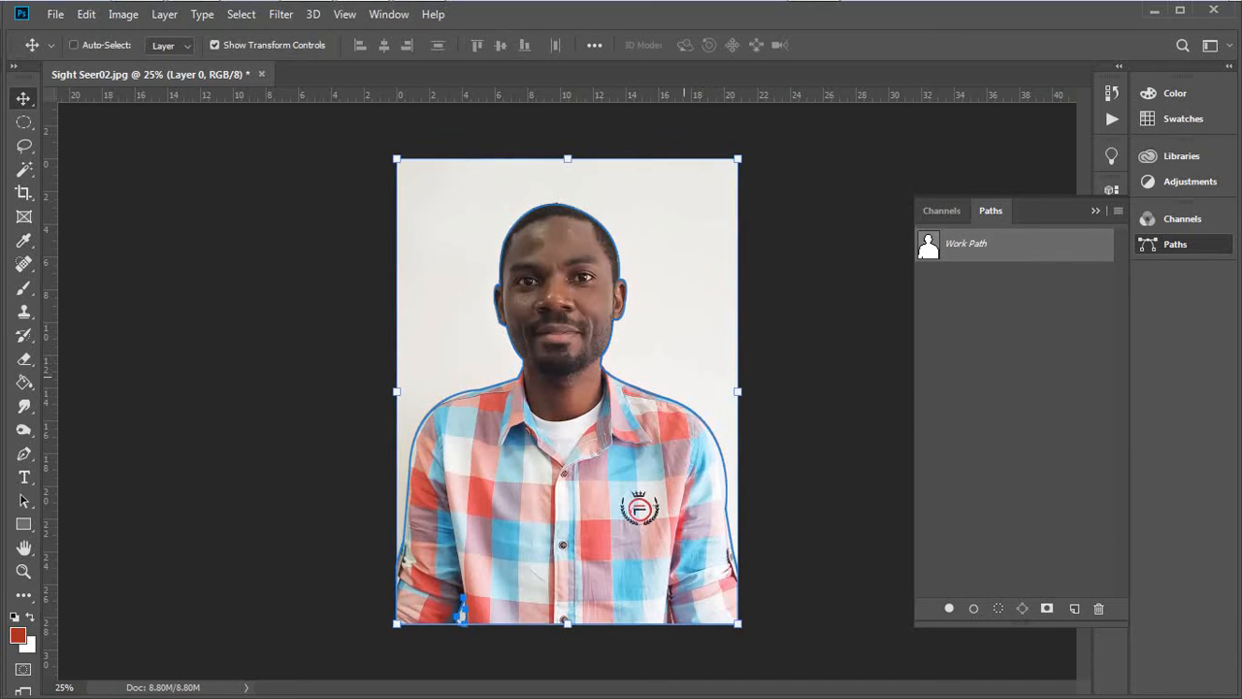
left_click_drag(802, 643, 541, 274)
Step: Select all the paths with the Path Selection tool and make a new anti-aliased selection from the Work Path with a 0-pixel feather
left_click(23, 501)
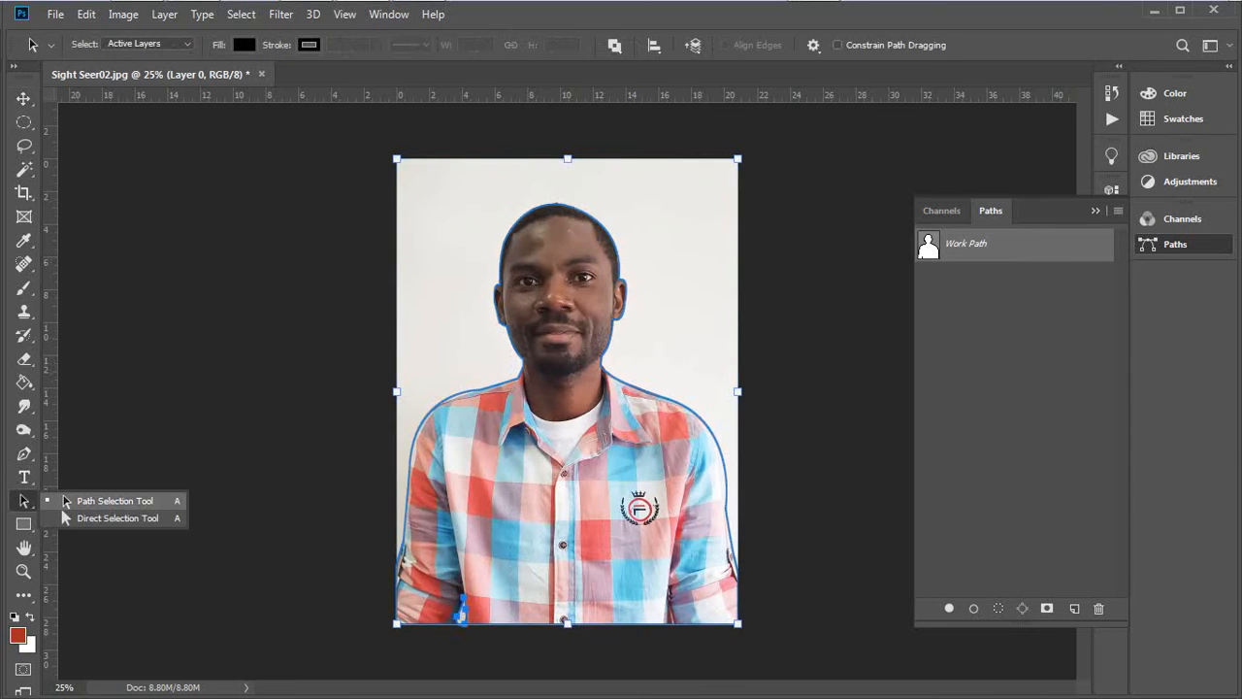
left_click(65, 501)
left_click_drag(322, 187, 780, 648)
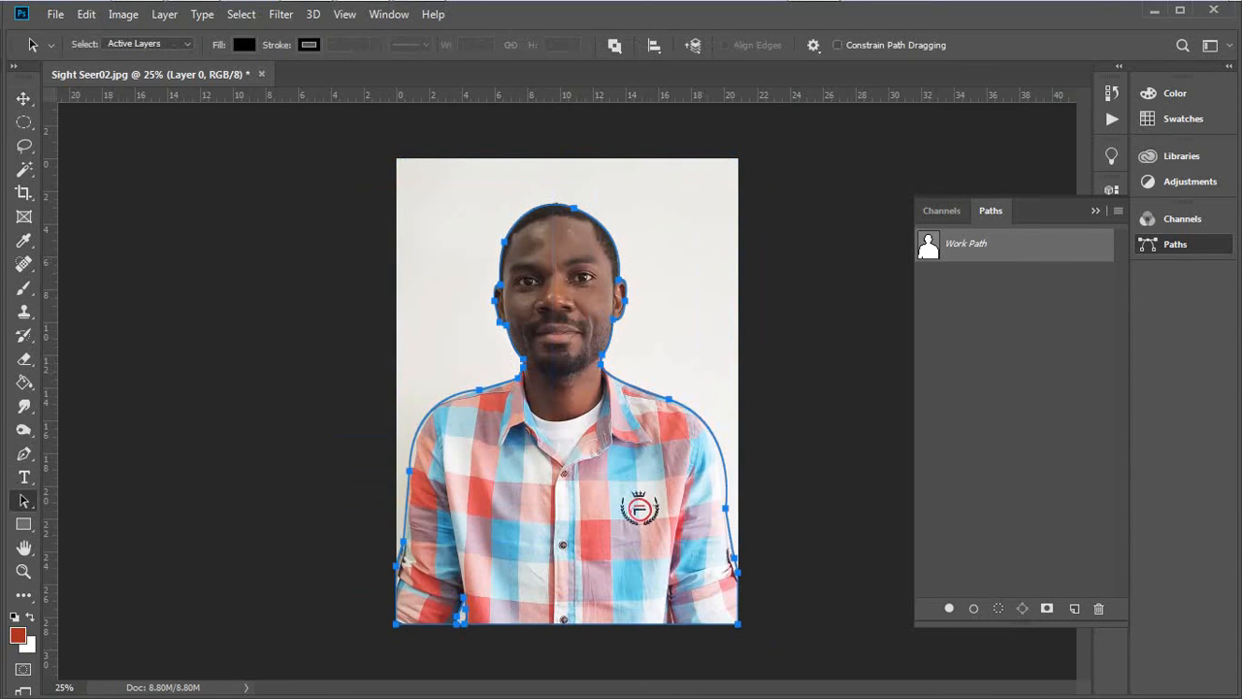
right_click(1006, 244)
left_click(1058, 288)
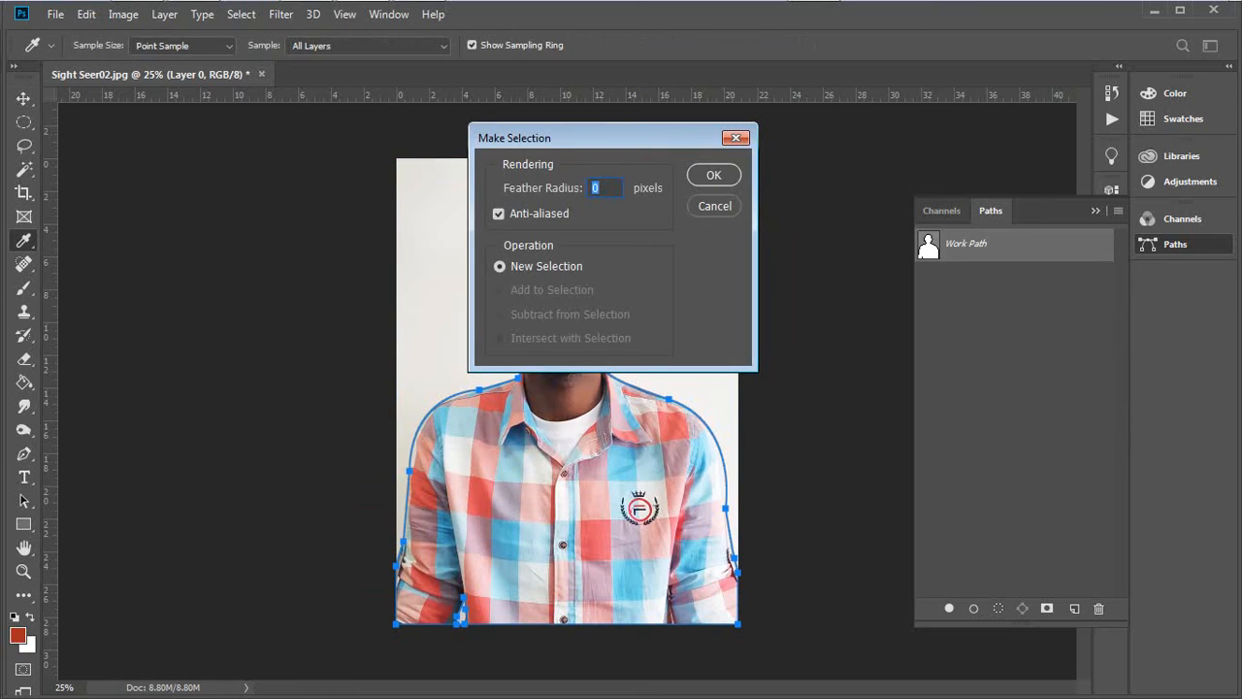
left_click(714, 175)
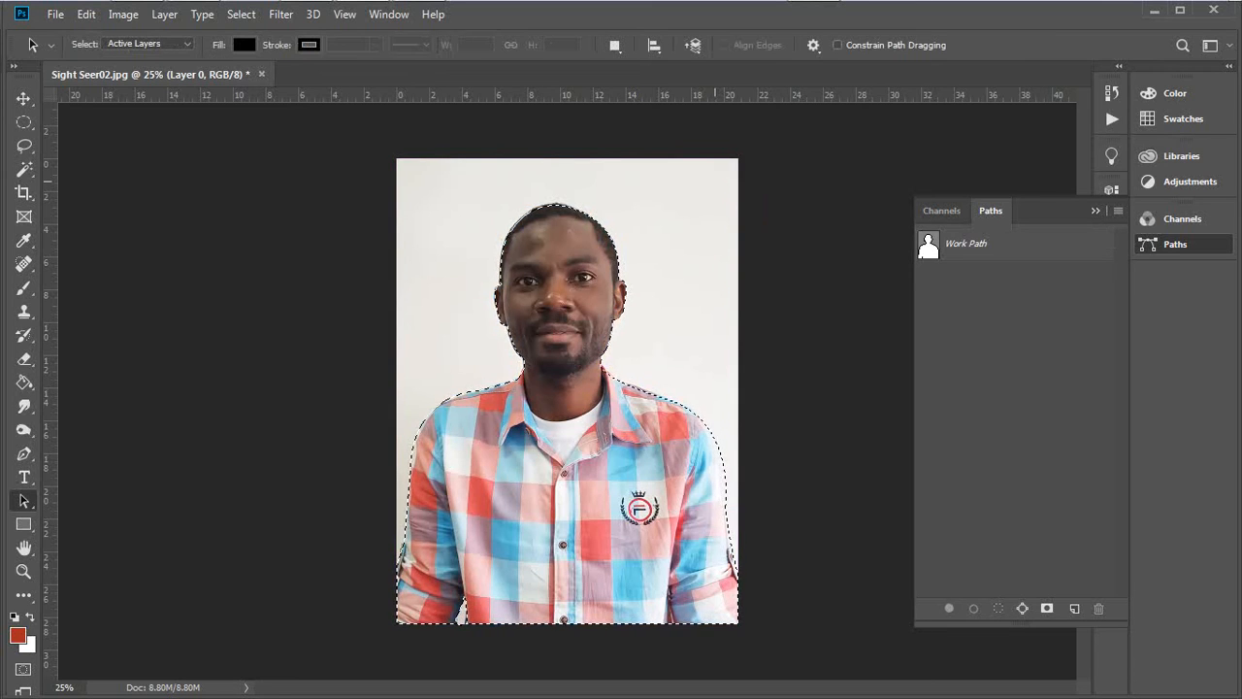
Step: Invert the selection to delete the background around the man, and clear the selection
key("ctrl+shift+i")
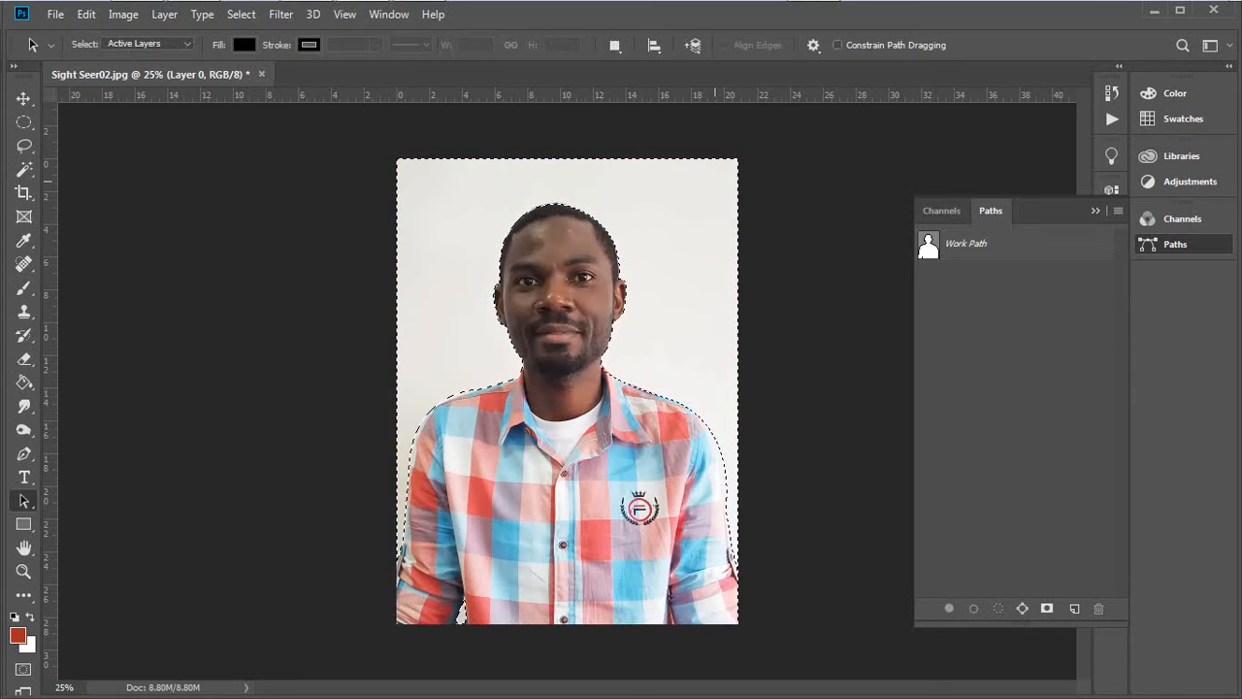
key("Delete")
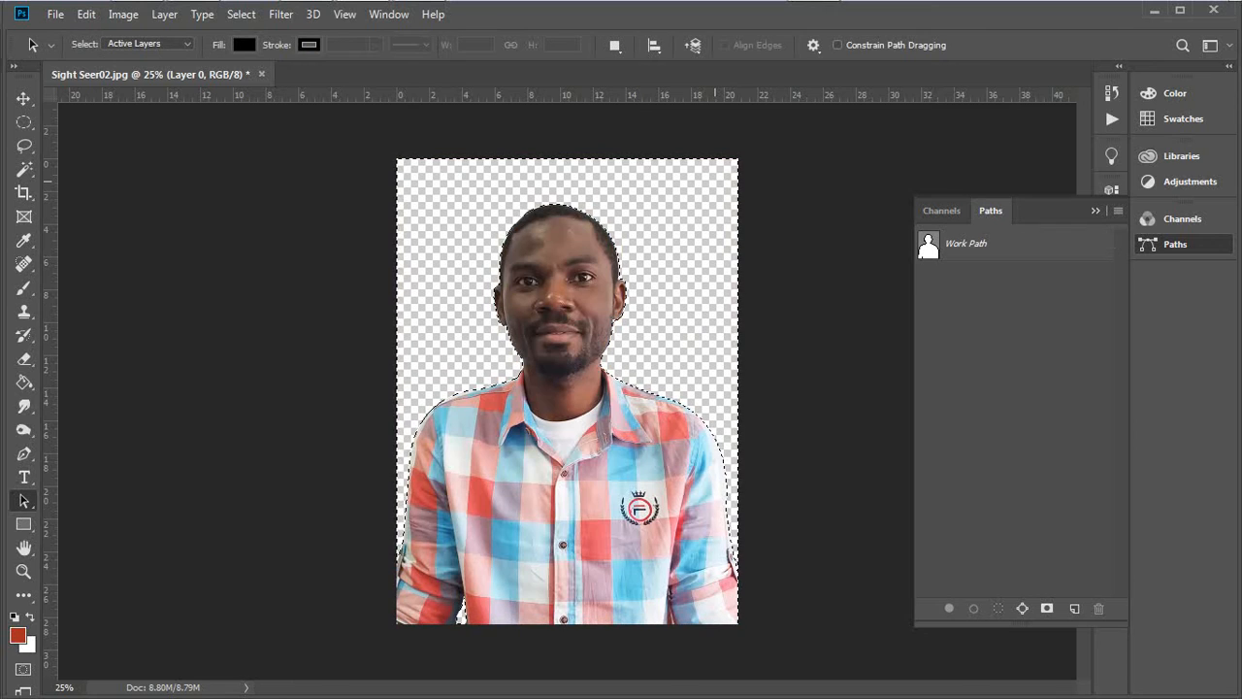
left_click(1176, 245)
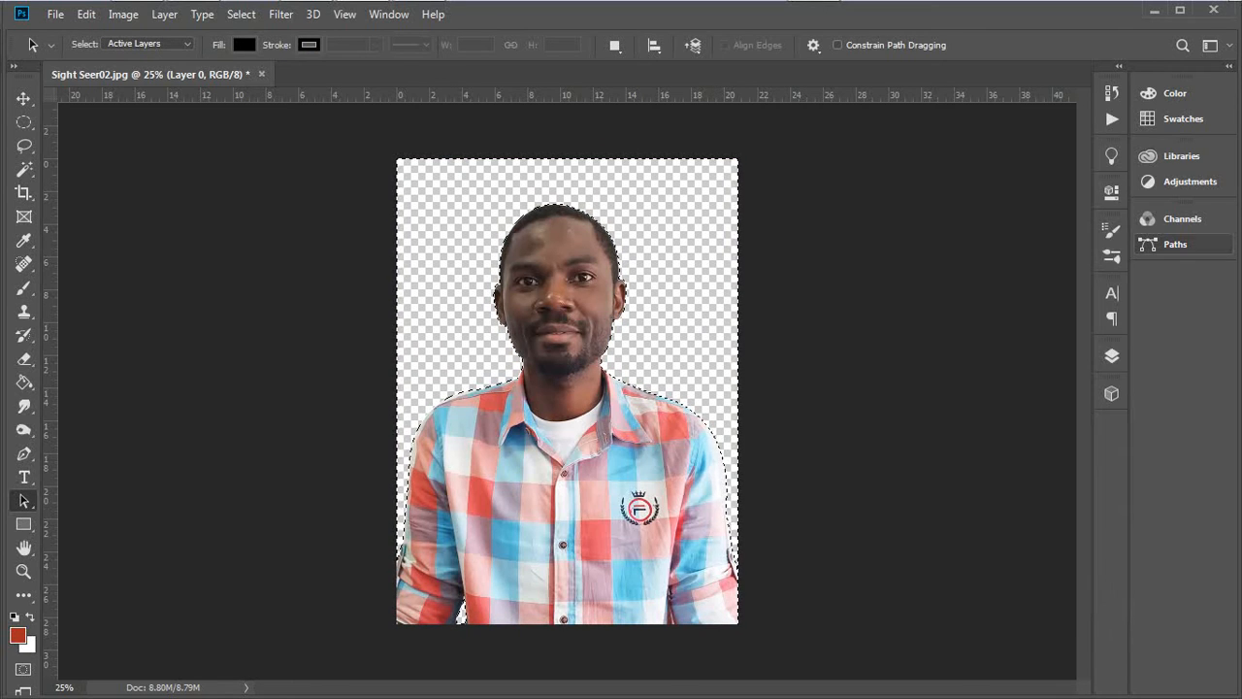
key("ctrl+d")
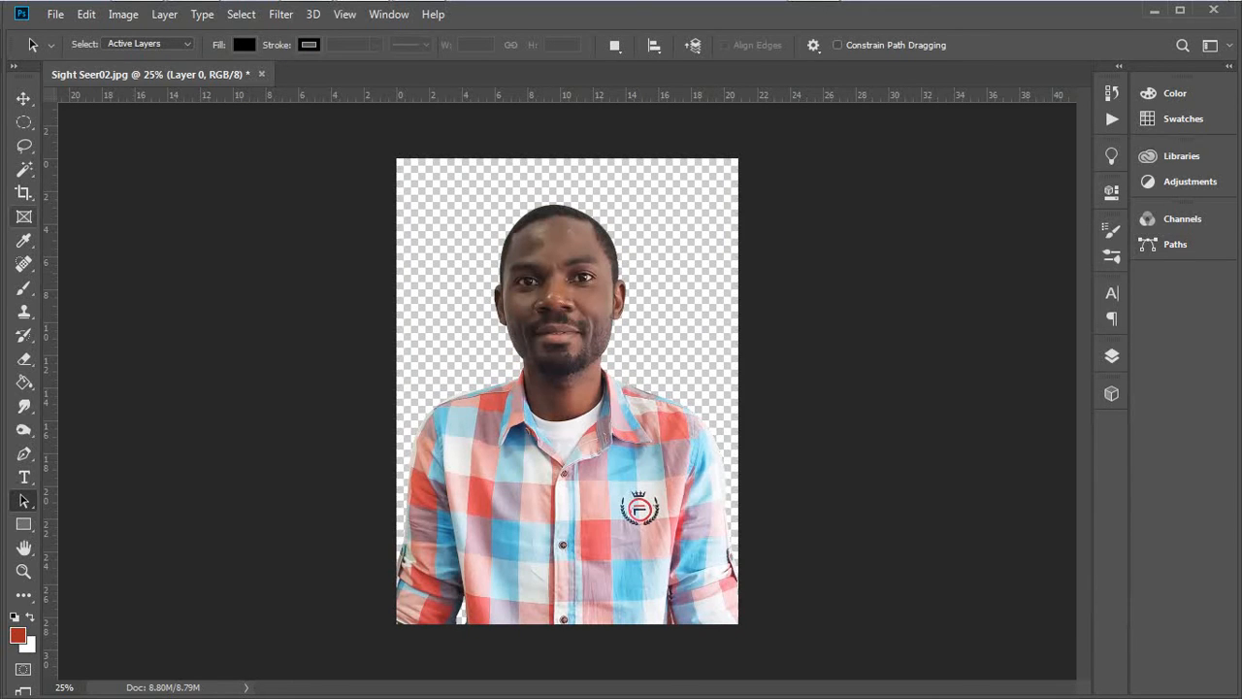
Step: Crop the image closer above the head and slightly inward along both sleeves
left_click(24, 193)
left_click_drag(567, 159, 567, 176)
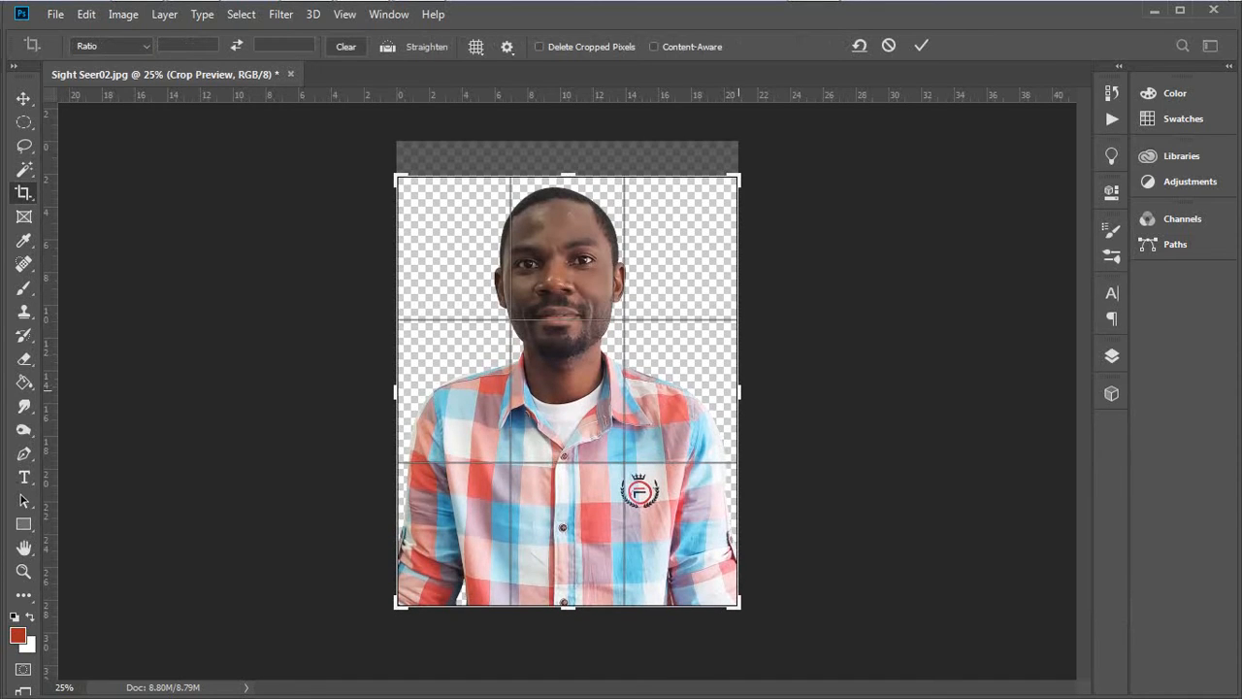
left_click_drag(738, 444, 734, 445)
left_click_drag(401, 408, 405, 408)
key("ctrl+r")
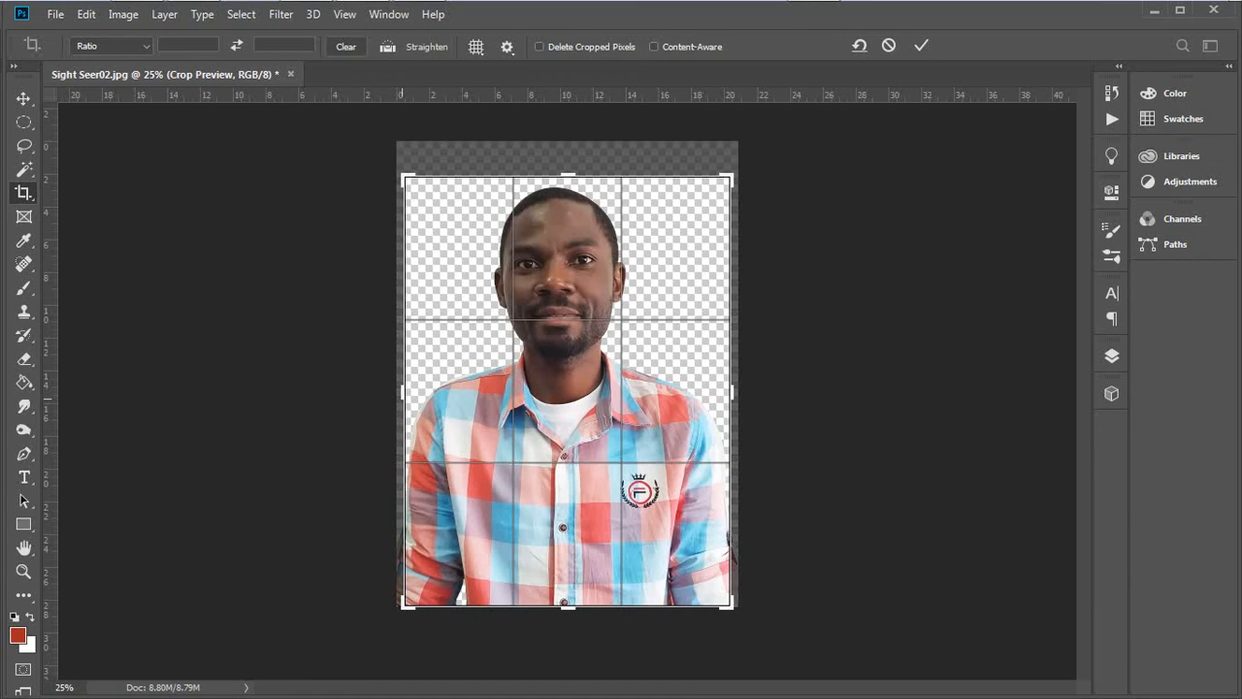
key("Return")
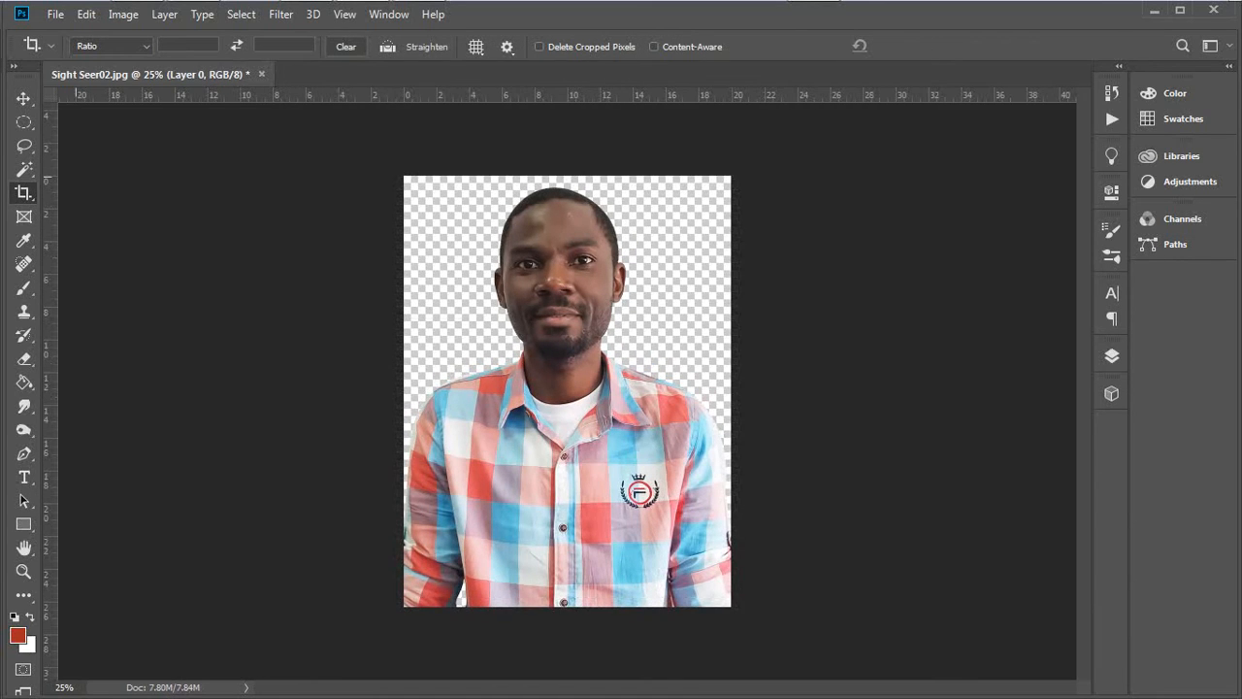
left_click(24, 99)
left_click(144, 240)
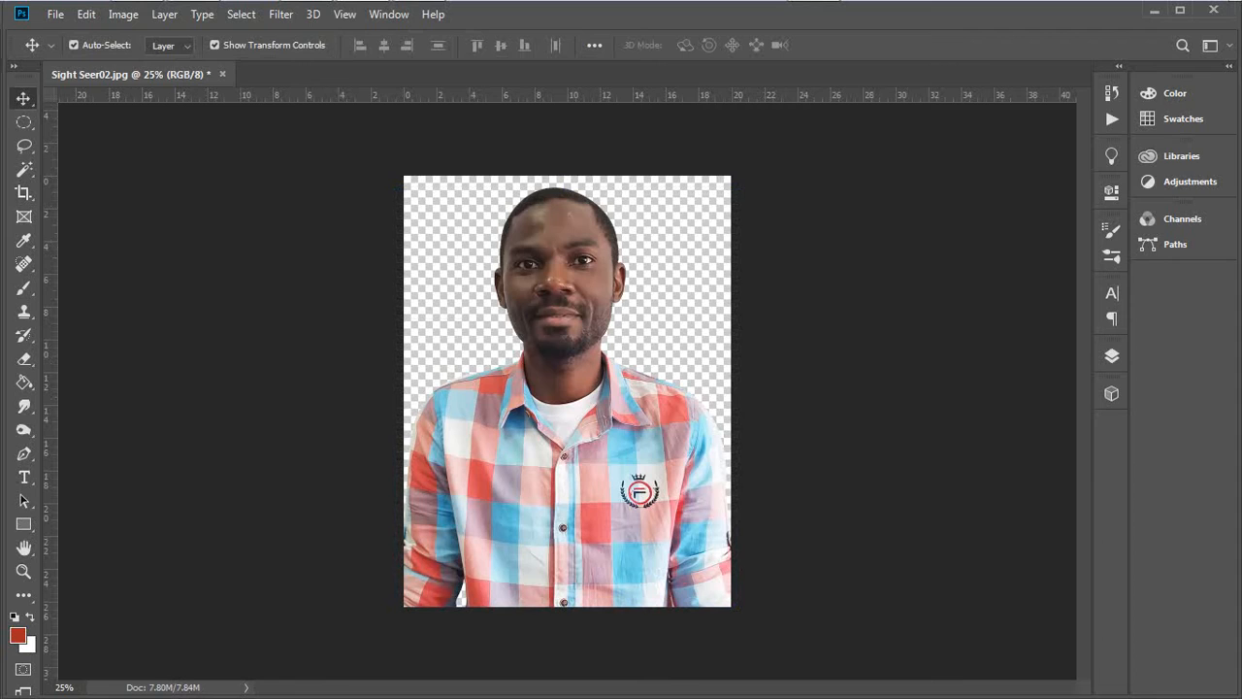
left_click(164, 13)
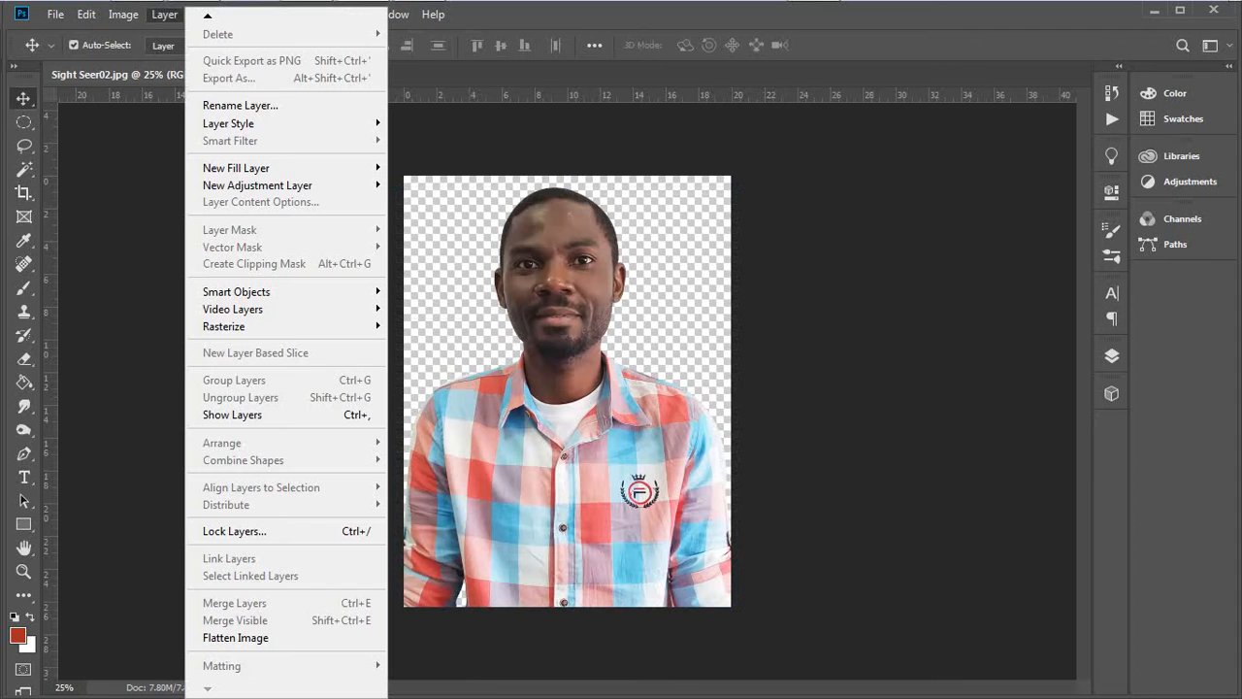
mouse_move(123, 15)
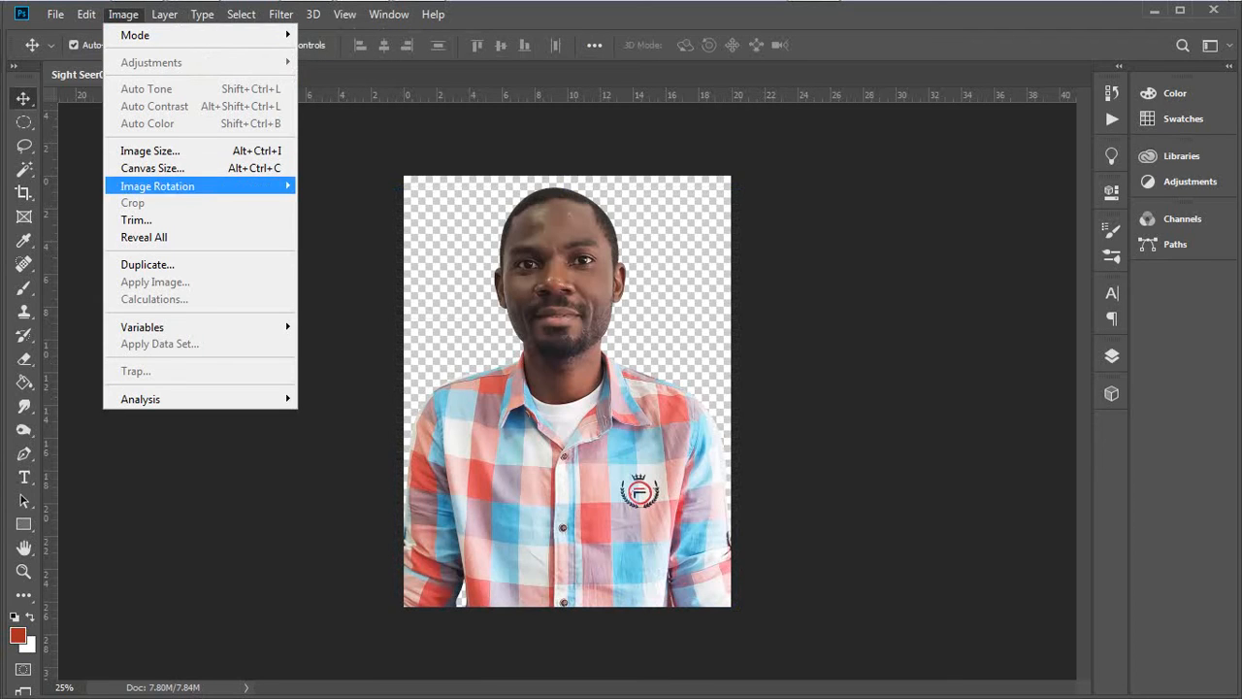
mouse_move(136, 35)
left_click(657, 224)
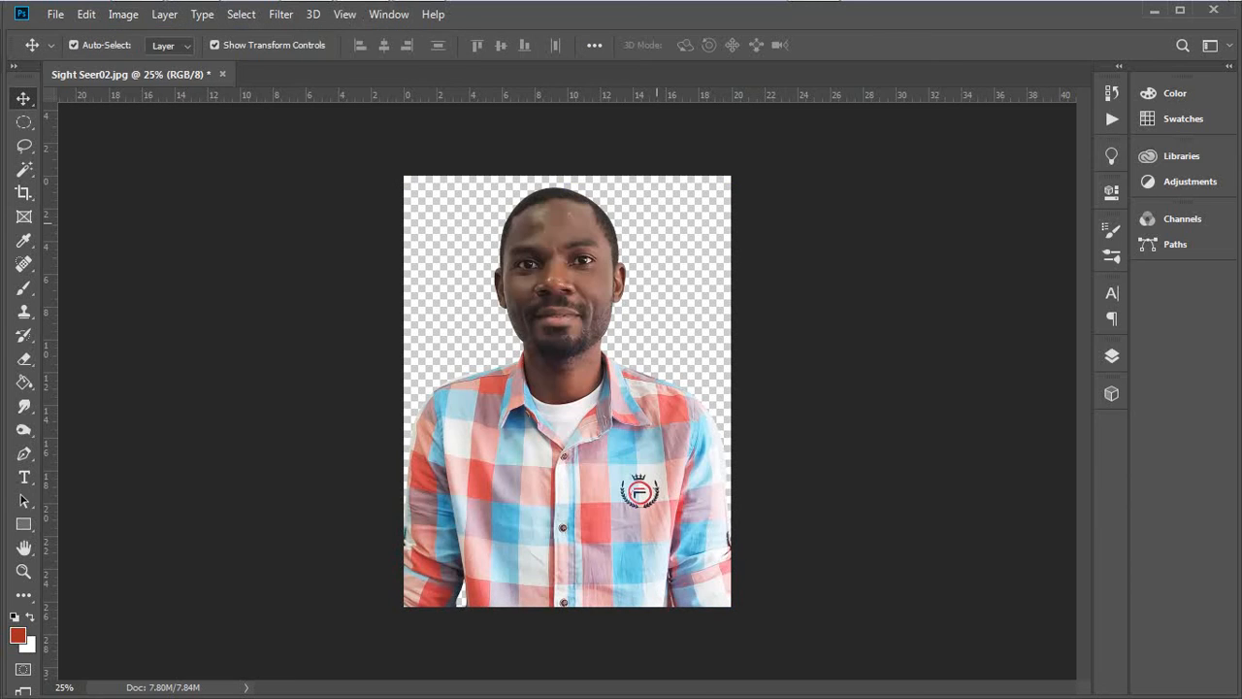
Step: Apply a Threshold adjustment with level 114 to the layer with the man
left_click(515, 312)
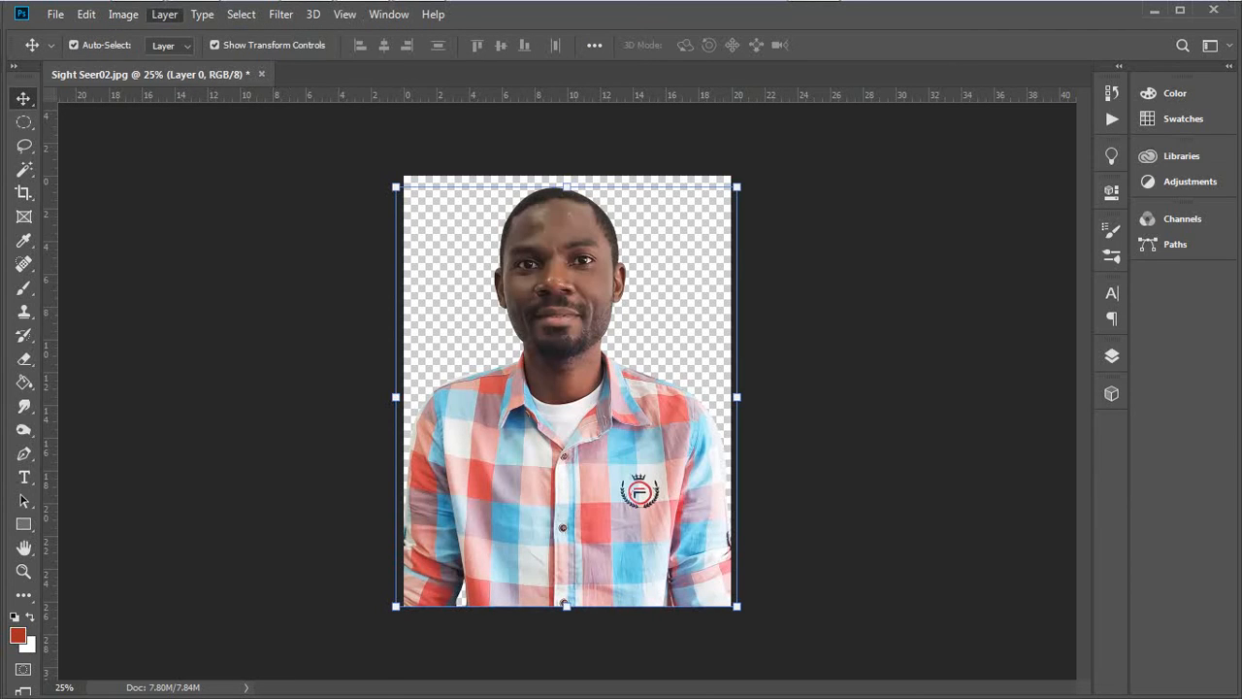
left_click(164, 15)
mouse_move(123, 15)
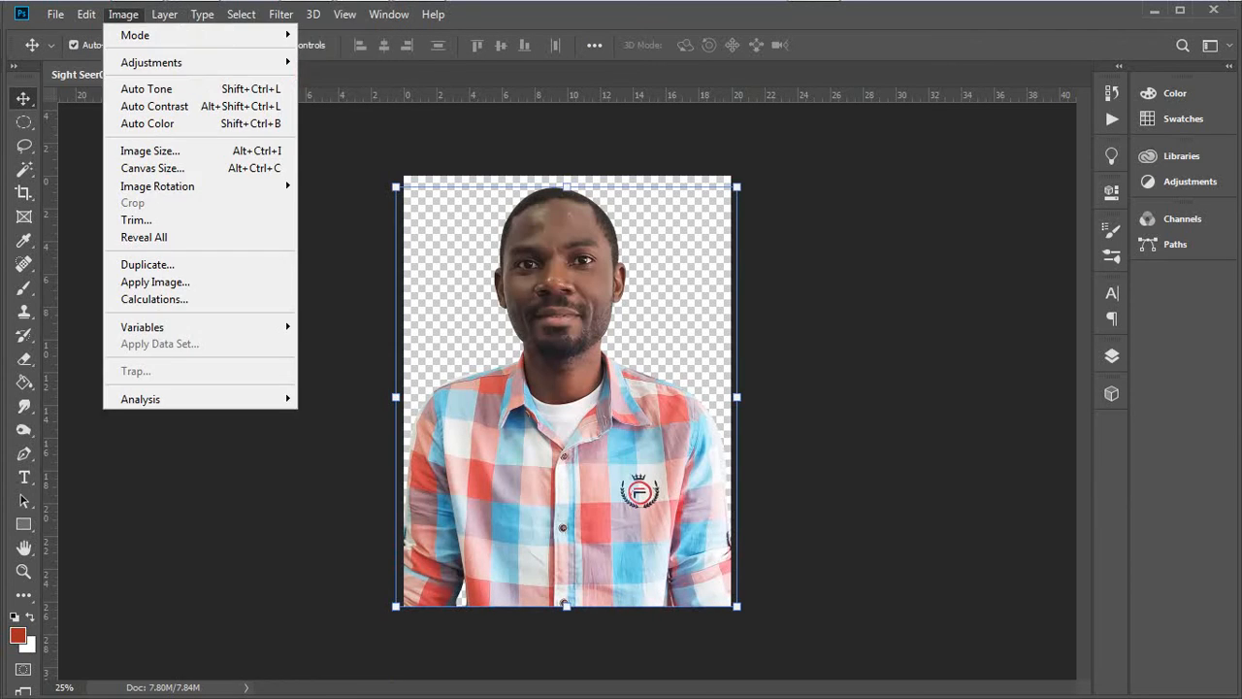
mouse_move(152, 62)
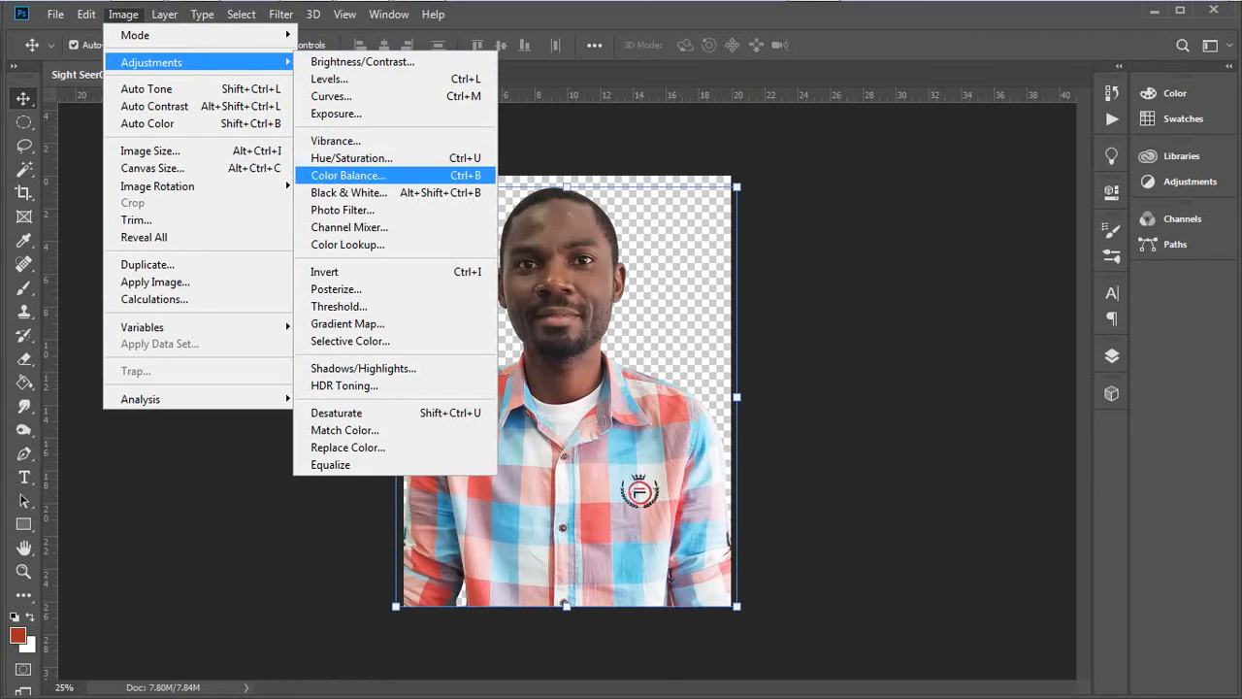
left_click(338, 306)
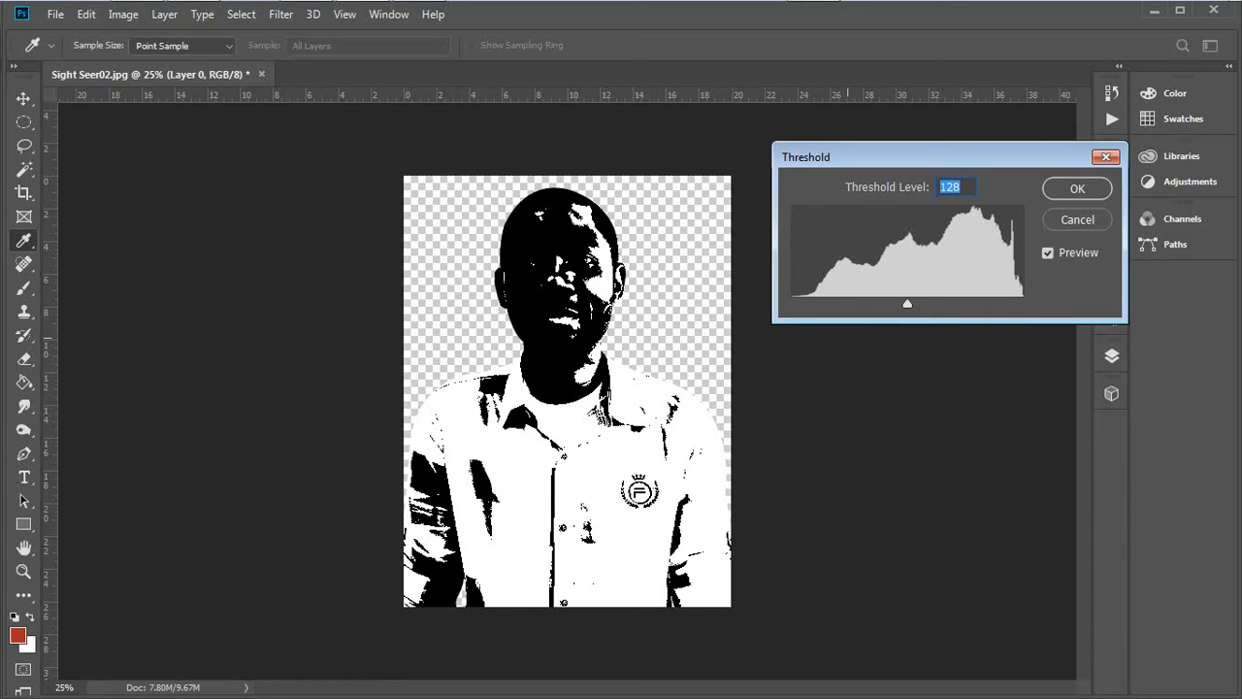
mouse_move(907, 303)
left_mouse_down()
mouse_move(870, 302)
mouse_move(1021, 303)
mouse_move(793, 302)
mouse_move(895, 303)
left_mouse_up()
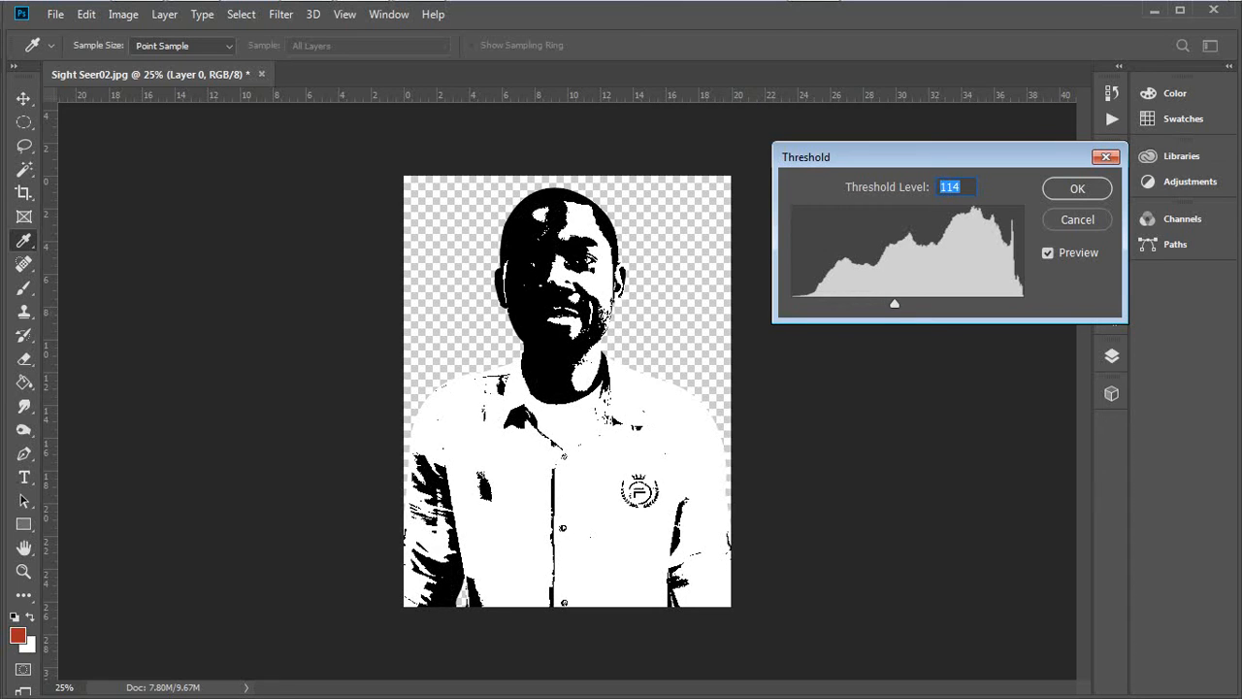
key("Return")
key("v")
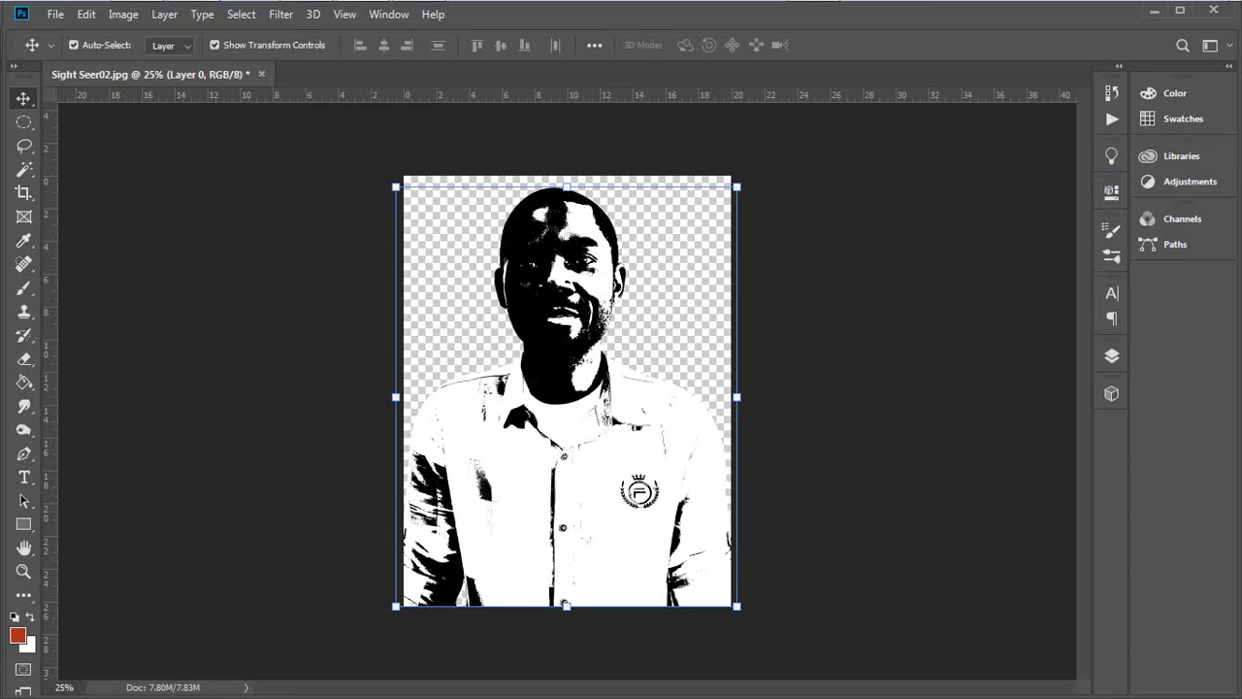
Step: Start exporting the image with Export As and set the format to PNG with transparency
left_click(55, 14)
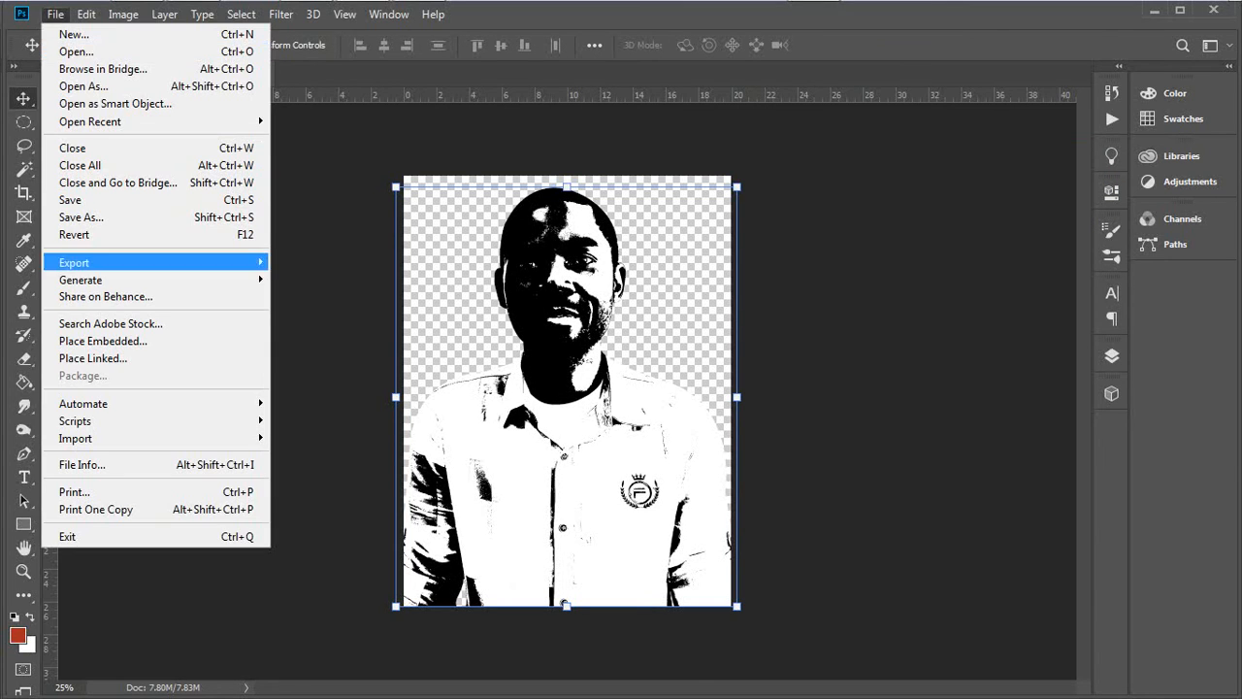
mouse_move(145, 262)
left_click(346, 280)
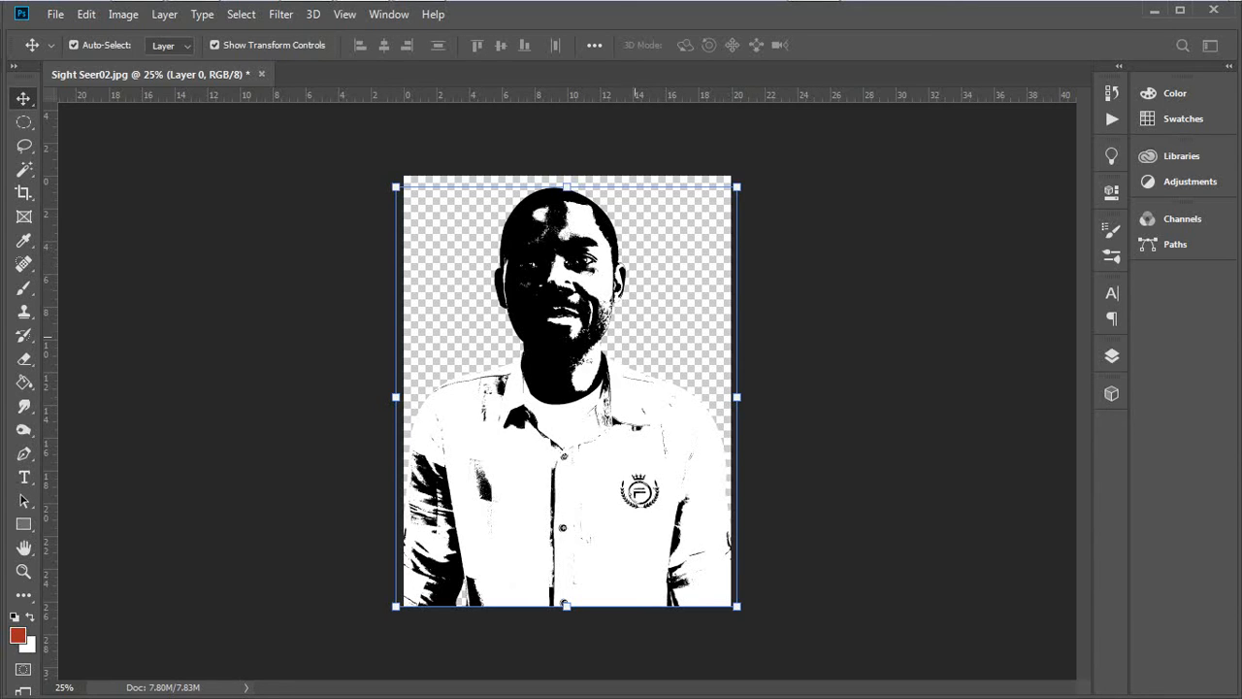
key("ctrl+alt+shift+w")
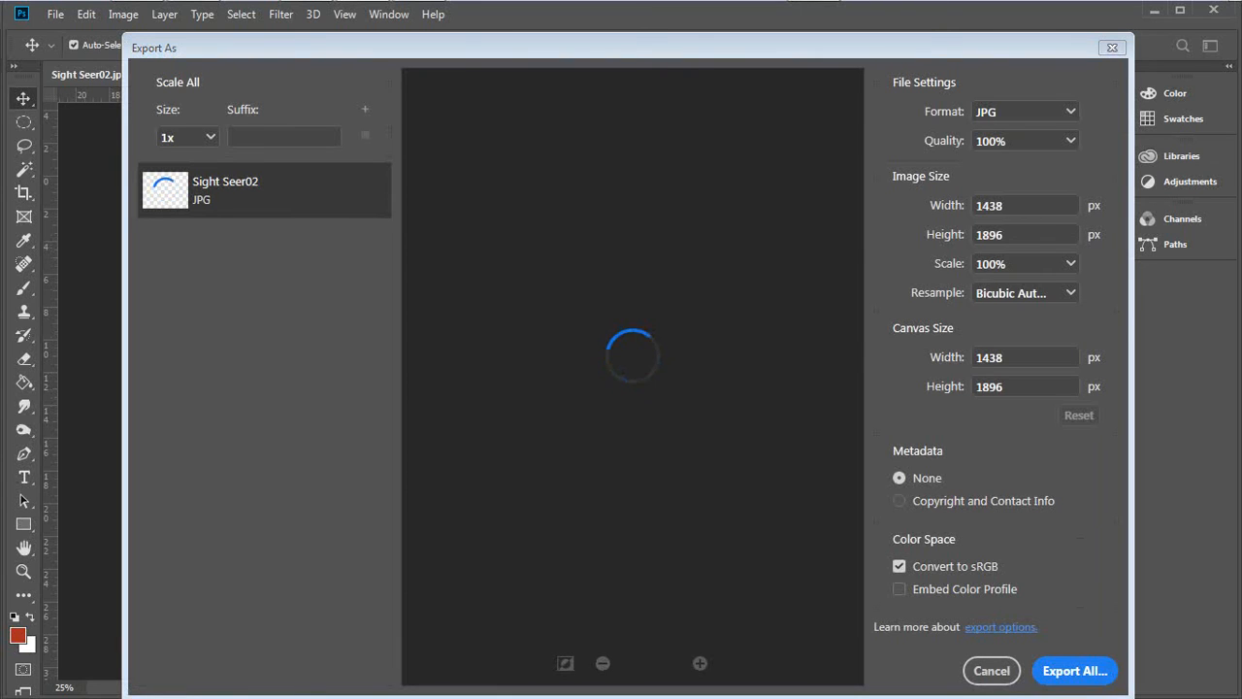
left_click(1026, 111)
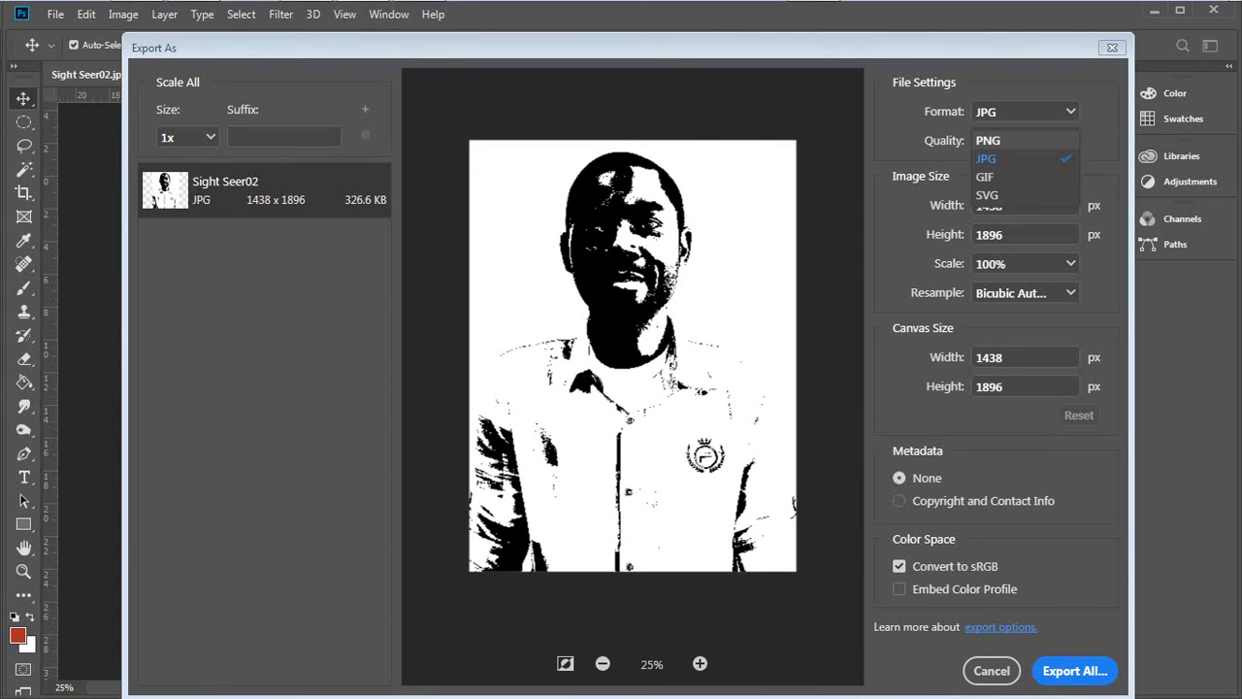
left_click(988, 141)
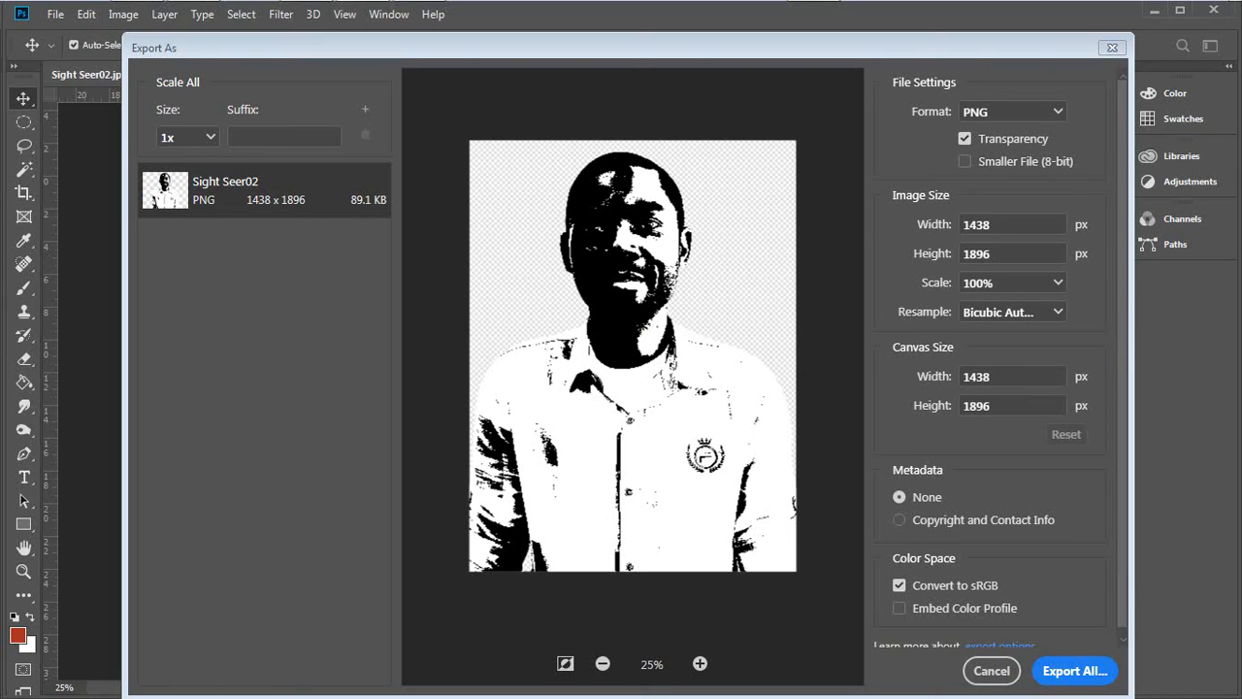
Step: Export the PNG to the Desktop as Sight Seer02, replacing the existing file of that name
left_click(1075, 671)
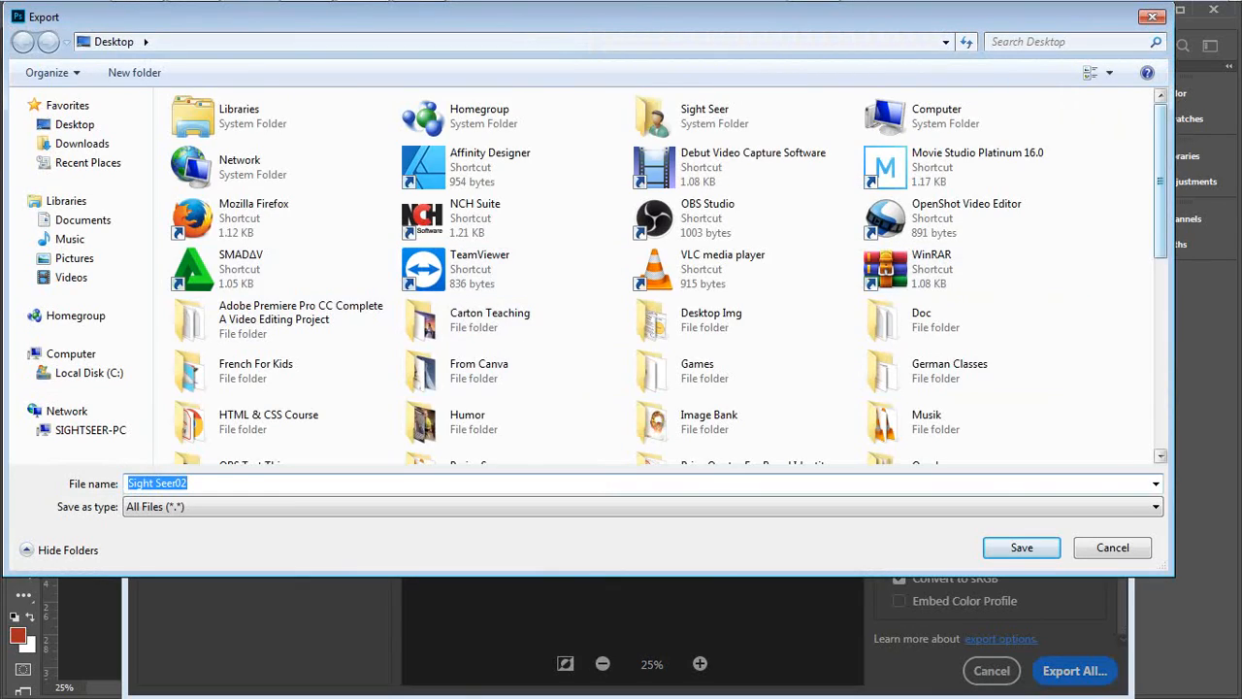
scroll(971, 204, "down", 5)
mouse_move(1161, 398)
left_mouse_down()
mouse_move(1161, 321)
mouse_move(1161, 400)
left_mouse_up()
left_click(972, 339)
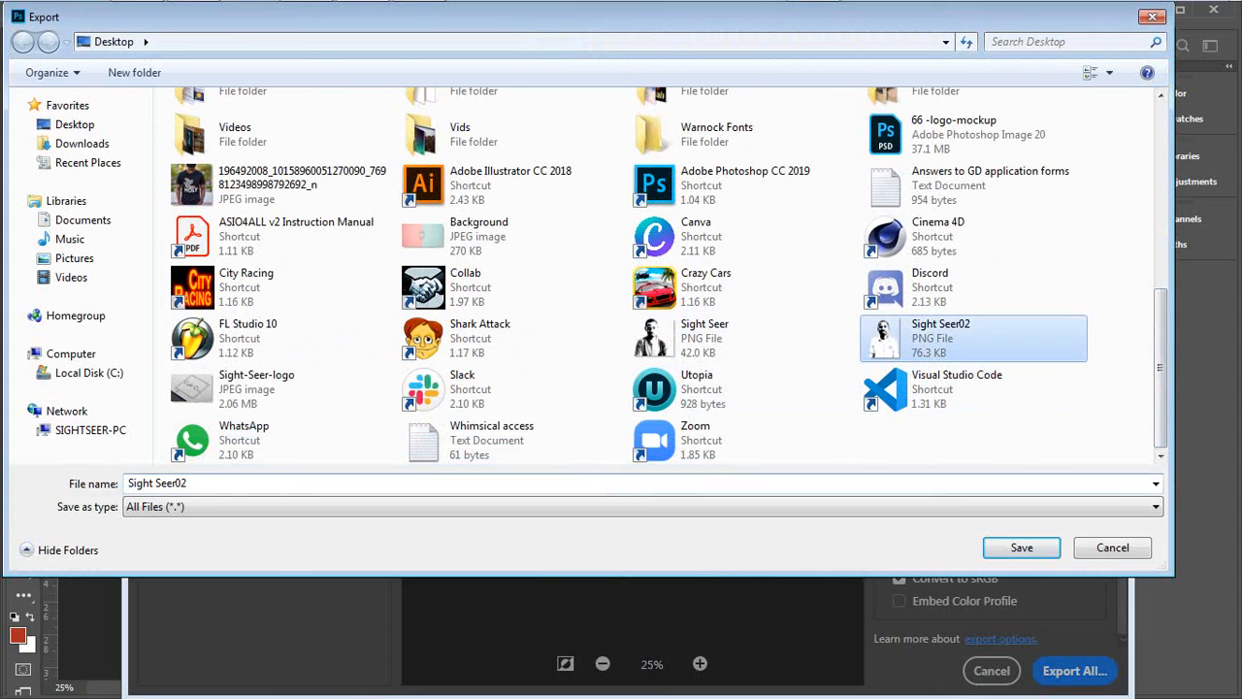
left_click(1022, 548)
left_click(650, 360)
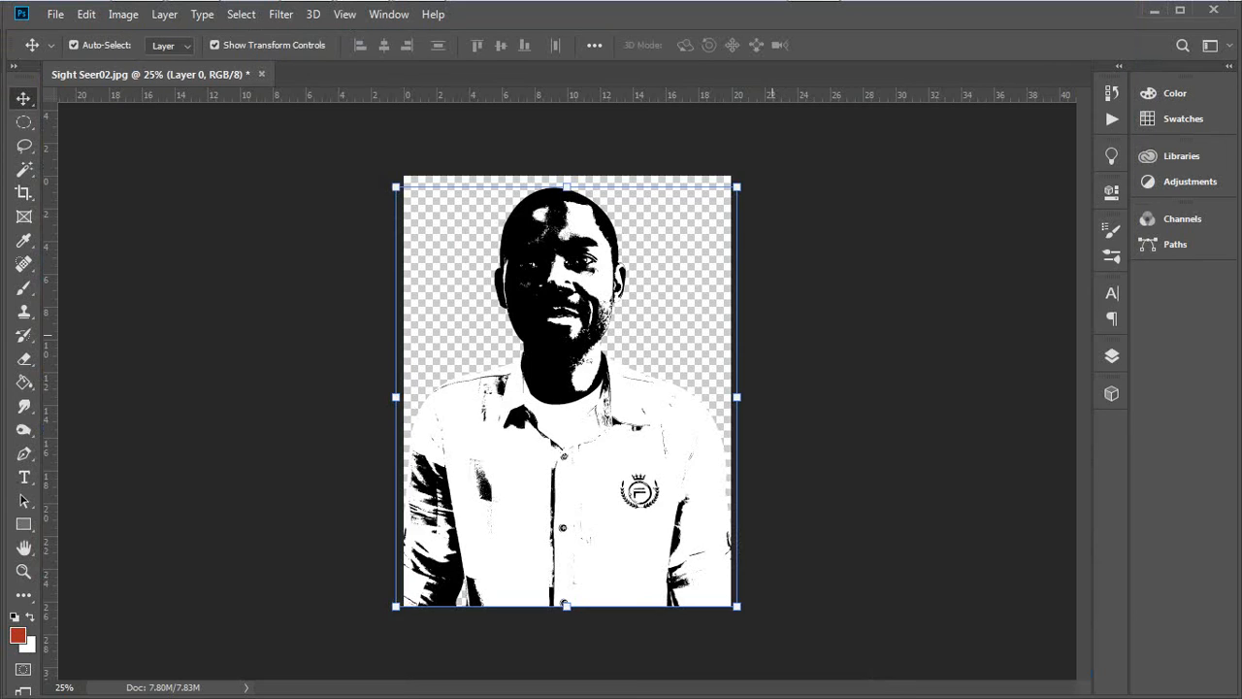
Step: Switch to Illustrator, place the Sight Seer02 PNG as a linked file, and move it so the face lies over the artboard
left_click(1155, 11)
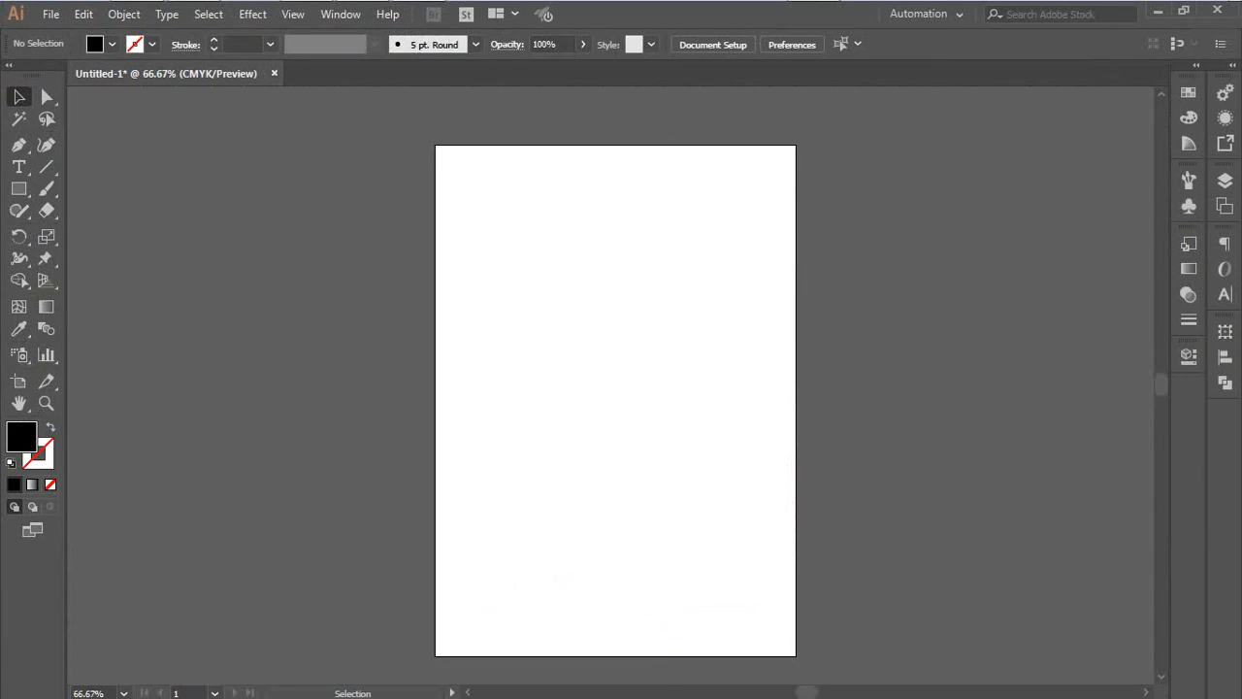
left_click(50, 13)
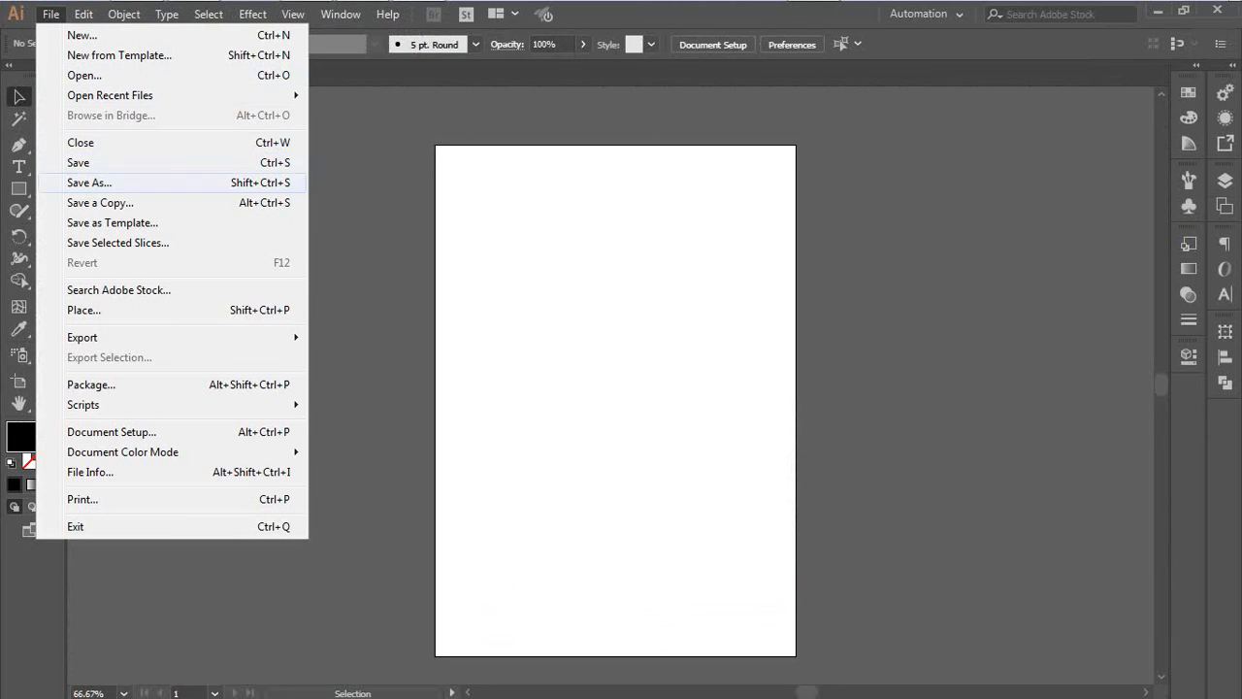
left_click(84, 310)
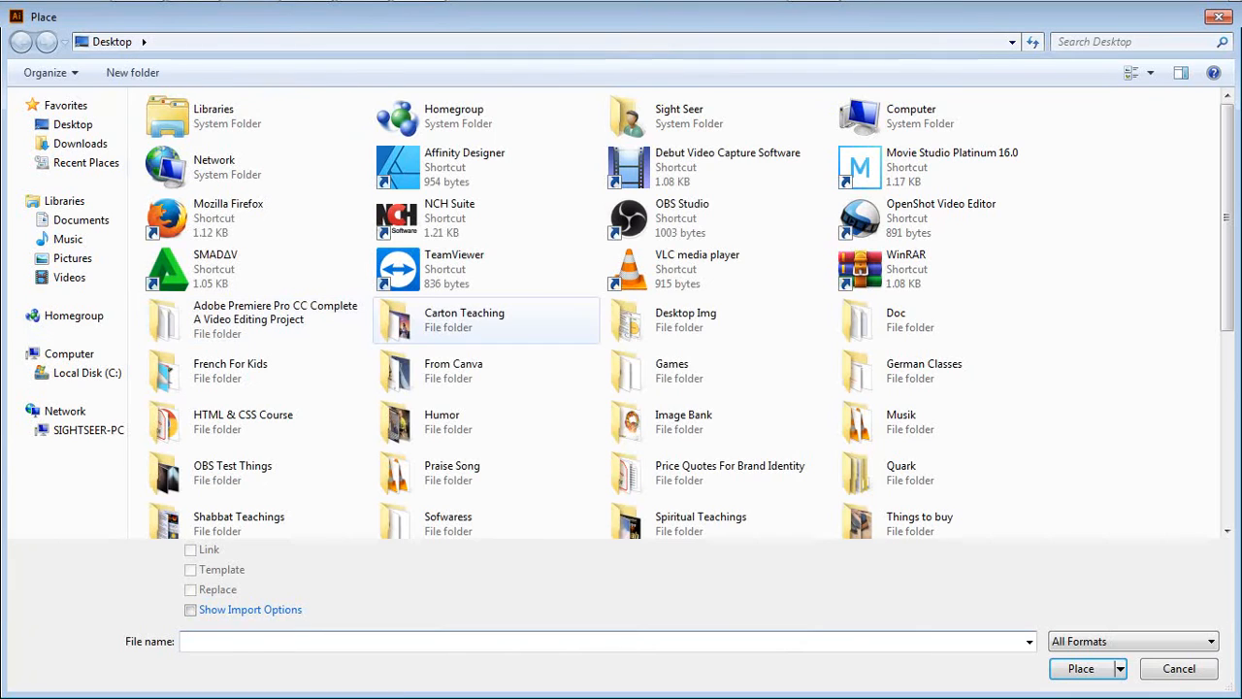
left_click_drag(1228, 217, 1227, 409)
left_click(930, 414)
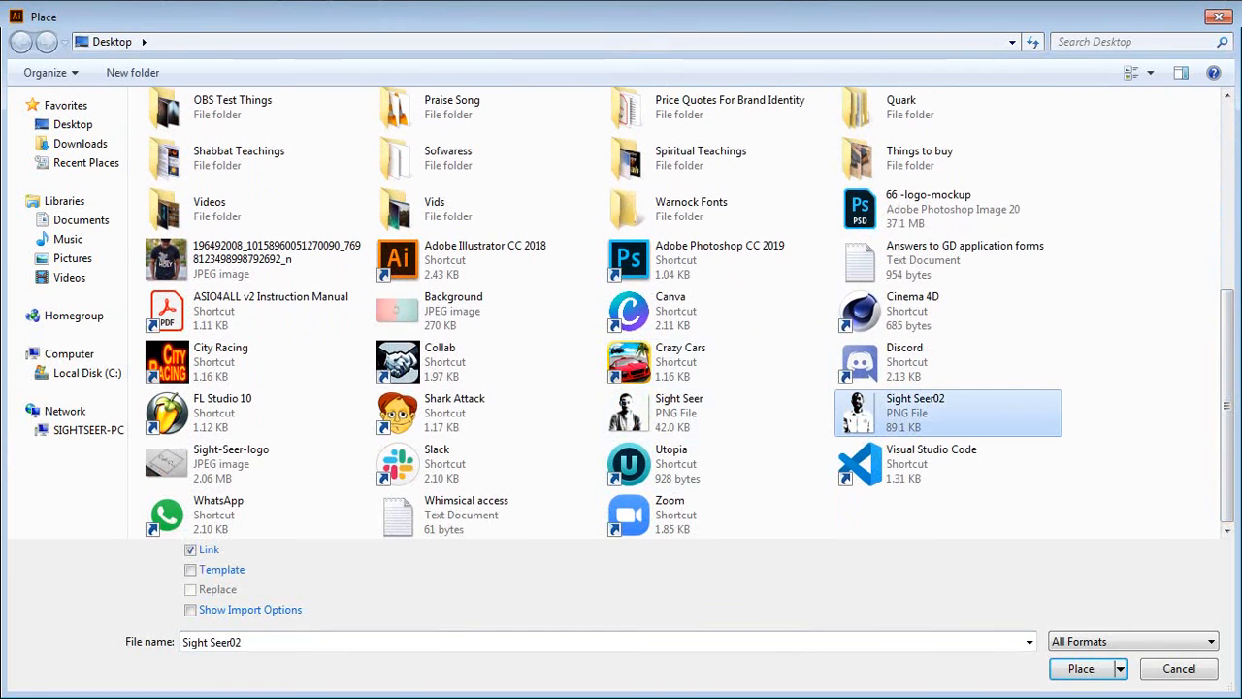
left_click(1082, 669)
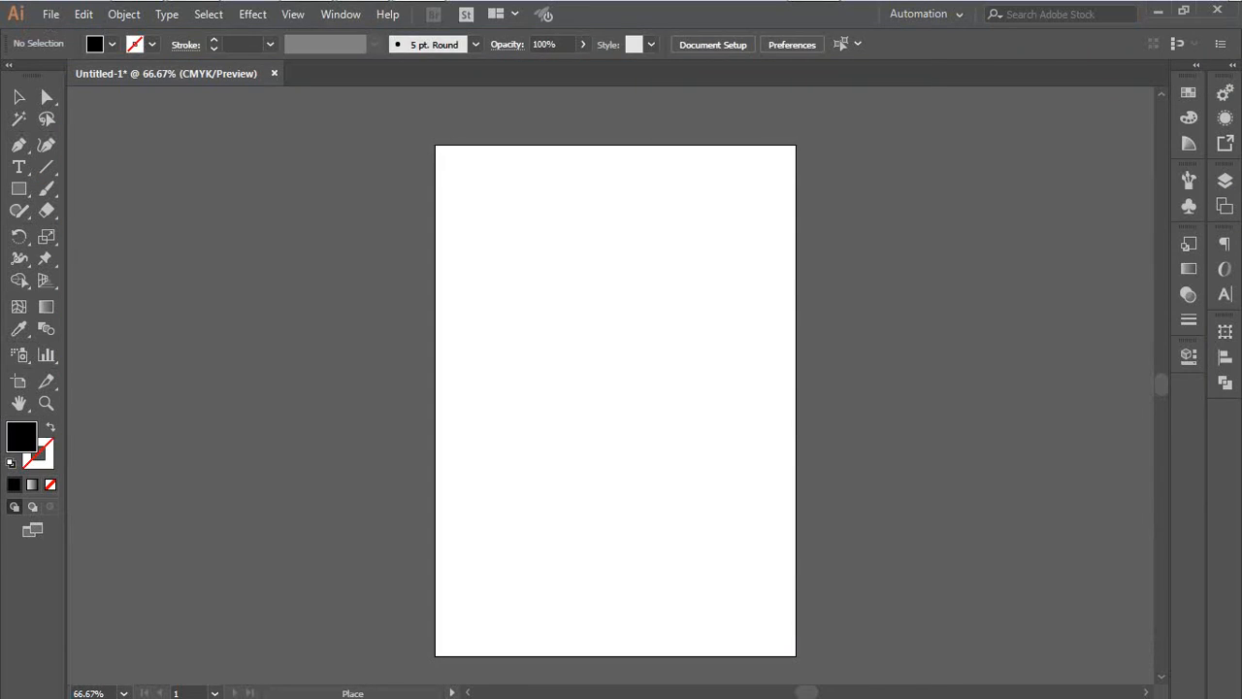
left_click(492, 214)
left_click_drag(854, 437, 603, 338)
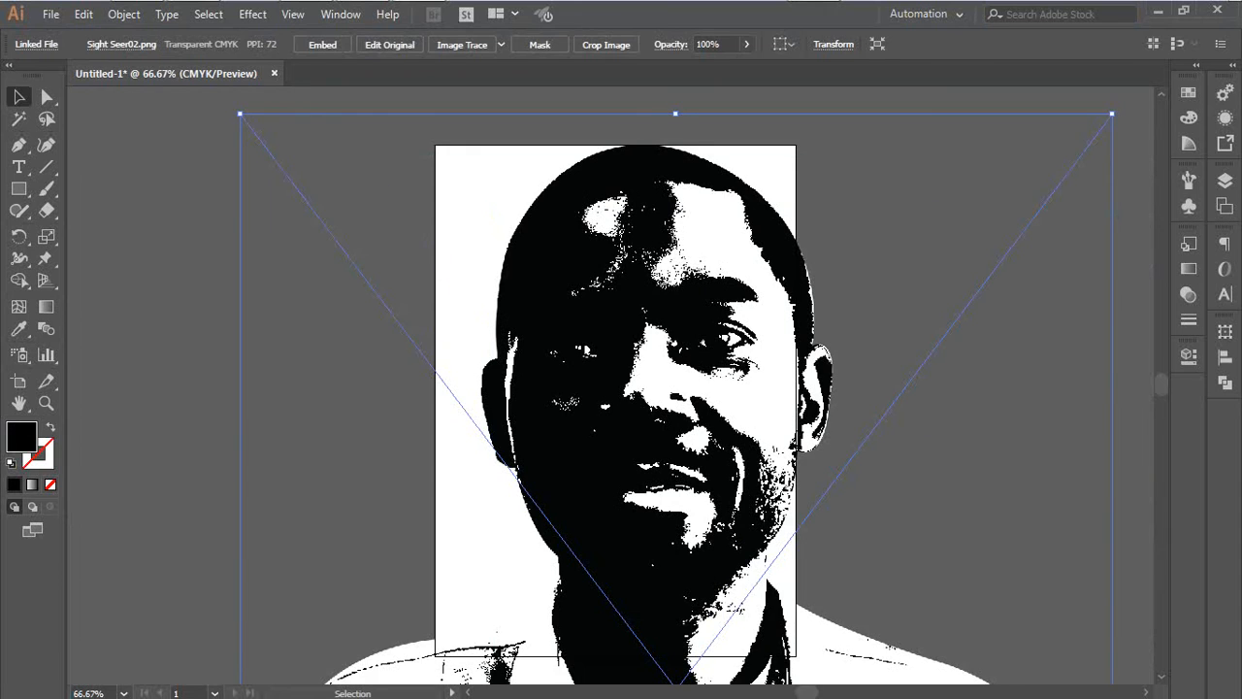
Step: Scale the placed portrait down proportionally to about 161 × 213 mm and position it near the middle of the artboard
left_click_drag(240, 114, 538, 506)
left_click_drag(670, 582, 605, 293)
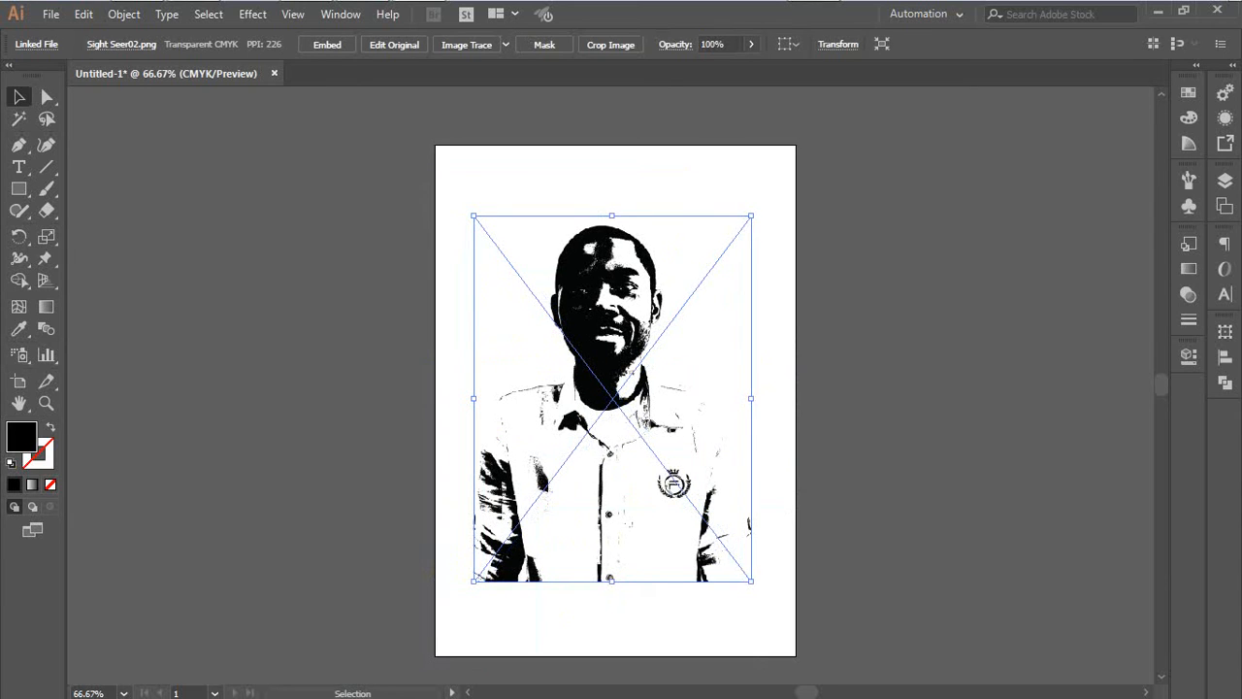
Step: Open Image Trace for the placed portrait and preview the trace in Black and White mode with the Default preset
left_click(341, 14)
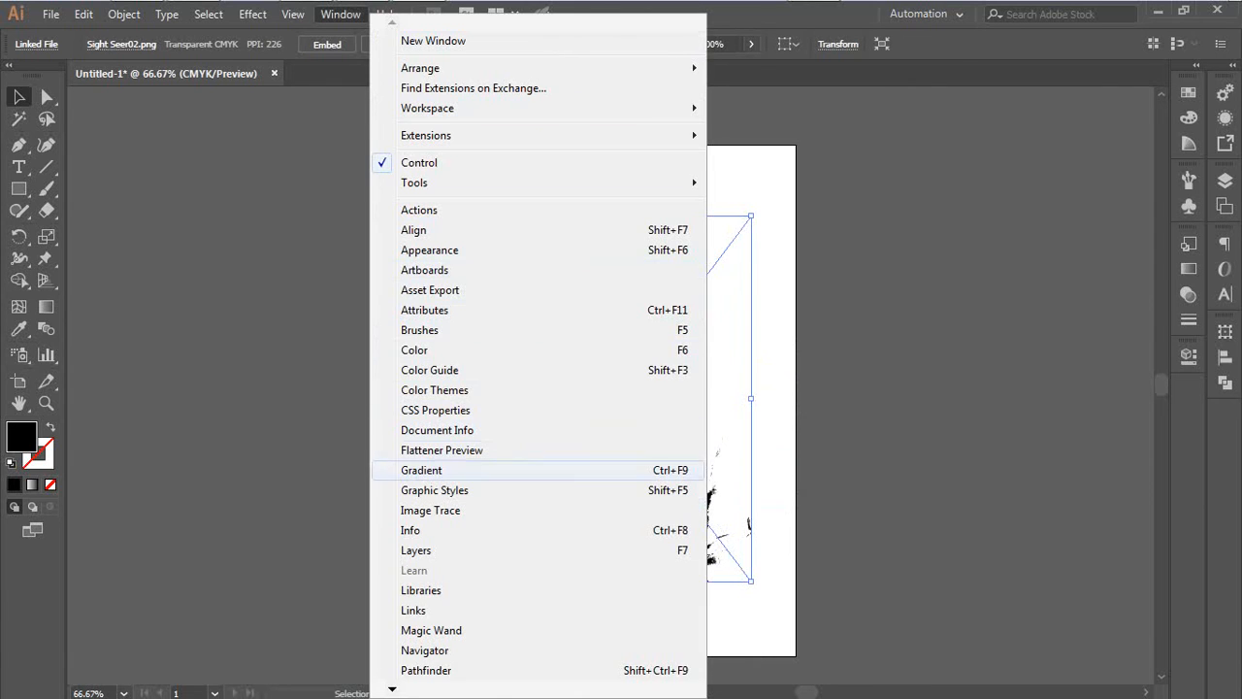
left_click(430, 510)
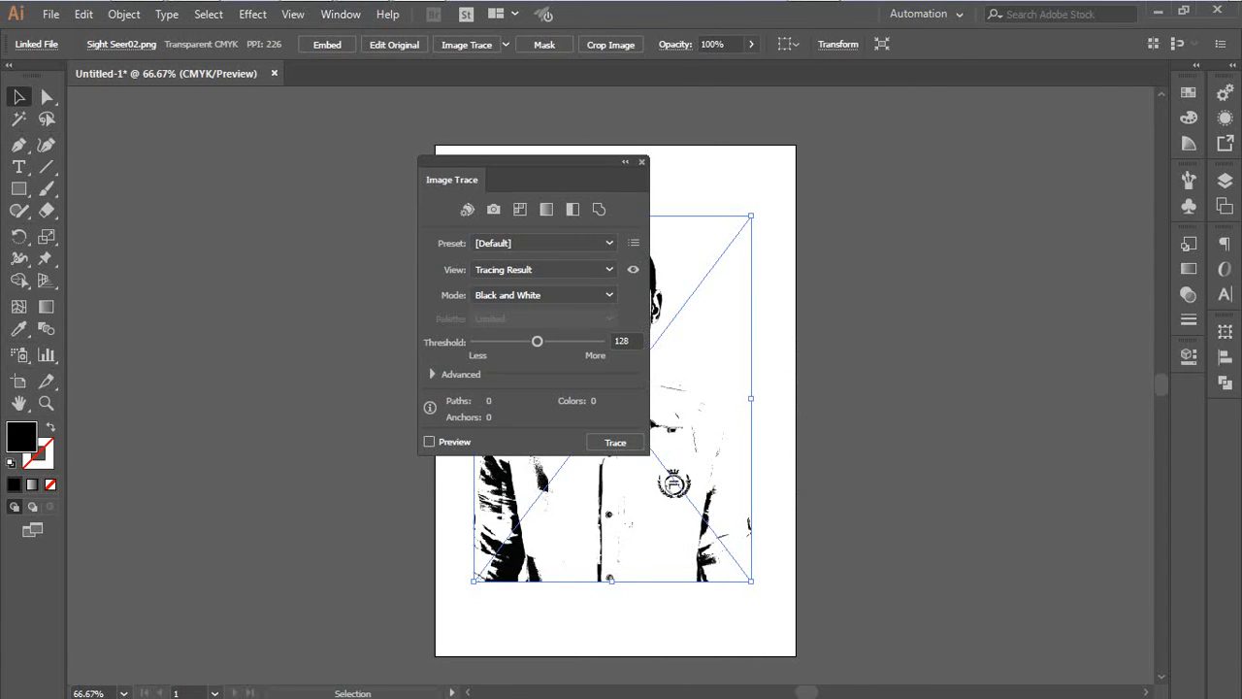
left_click_drag(534, 162, 906, 156)
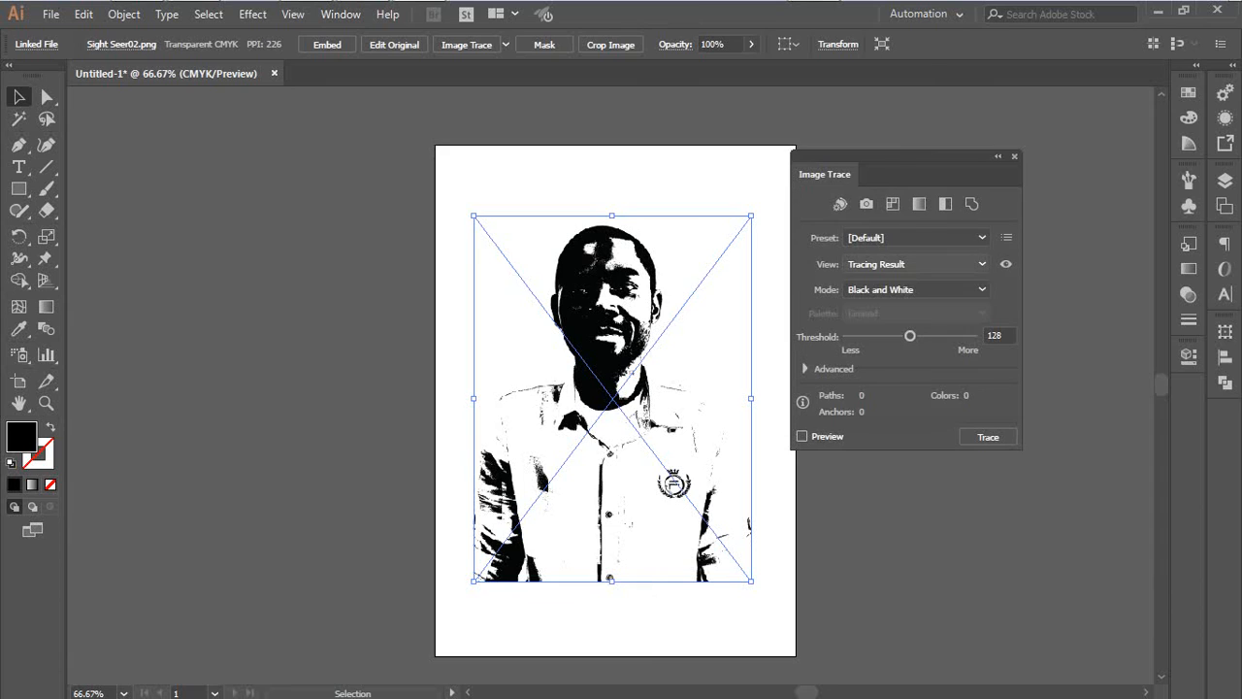
left_click(912, 264)
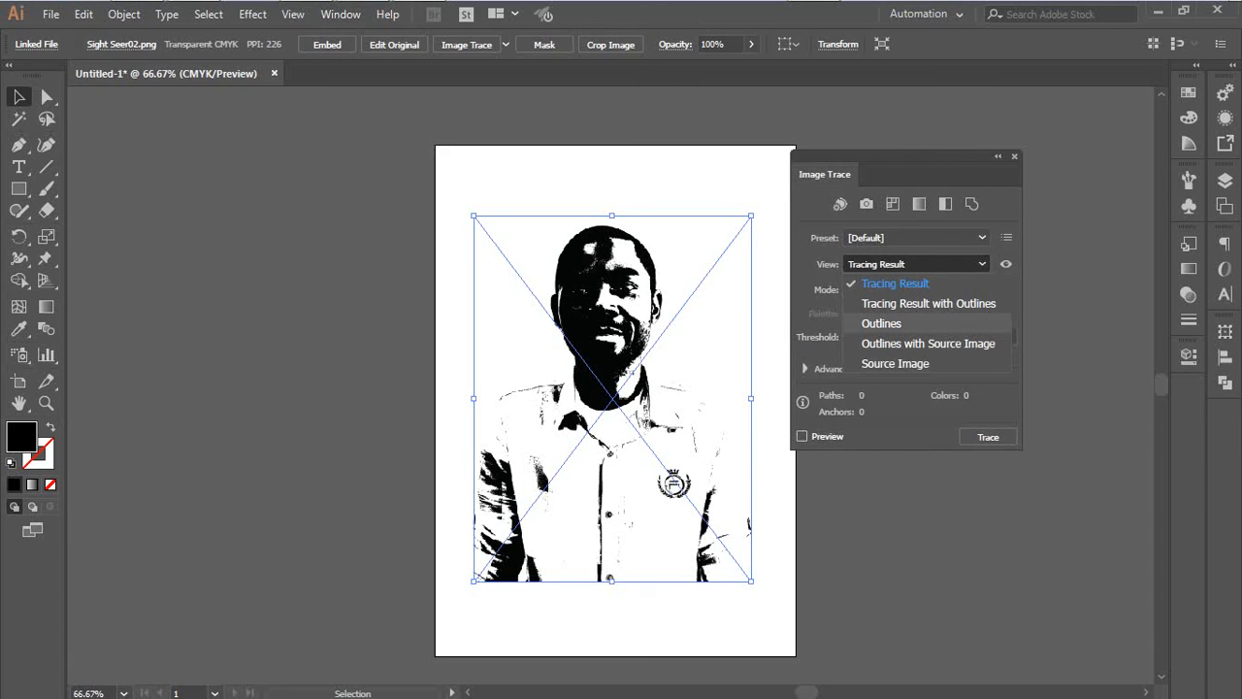
left_click(881, 323)
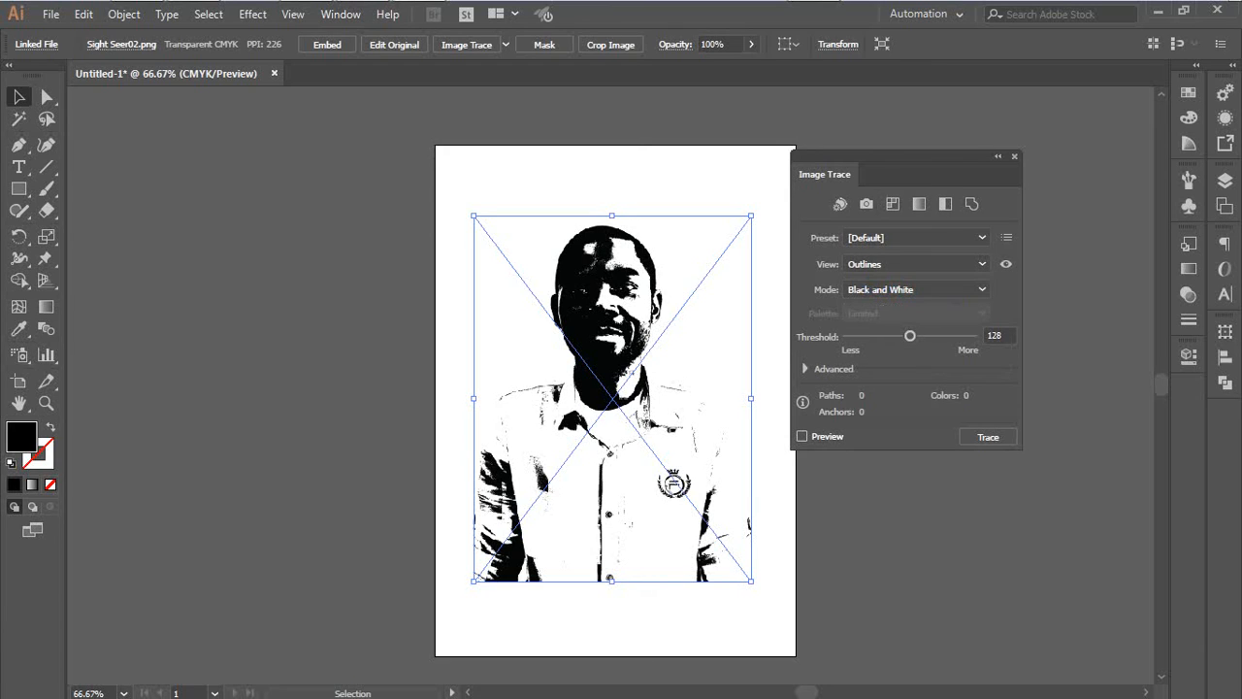
left_click(803, 437)
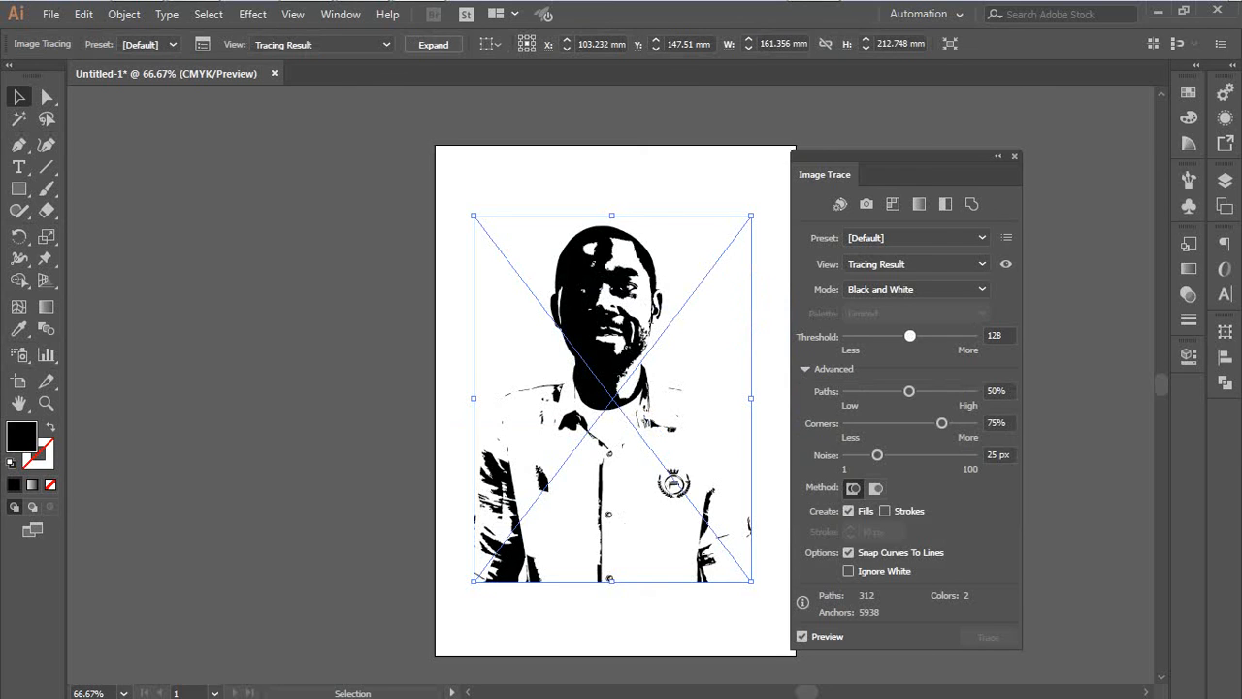
Step: Set the trace threshold to 150 and enable Ignore White, keeping the Image Trace settings clear of the artboard
left_click_drag(911, 335, 875, 336)
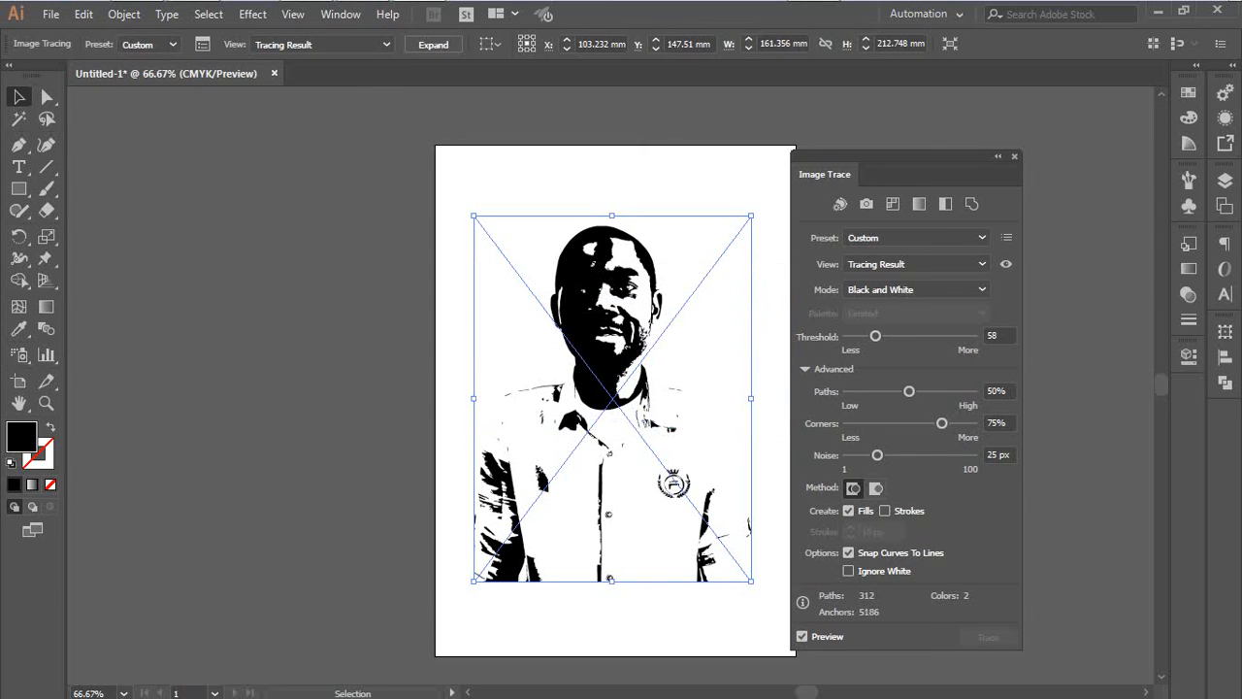
left_click_drag(875, 336, 921, 335)
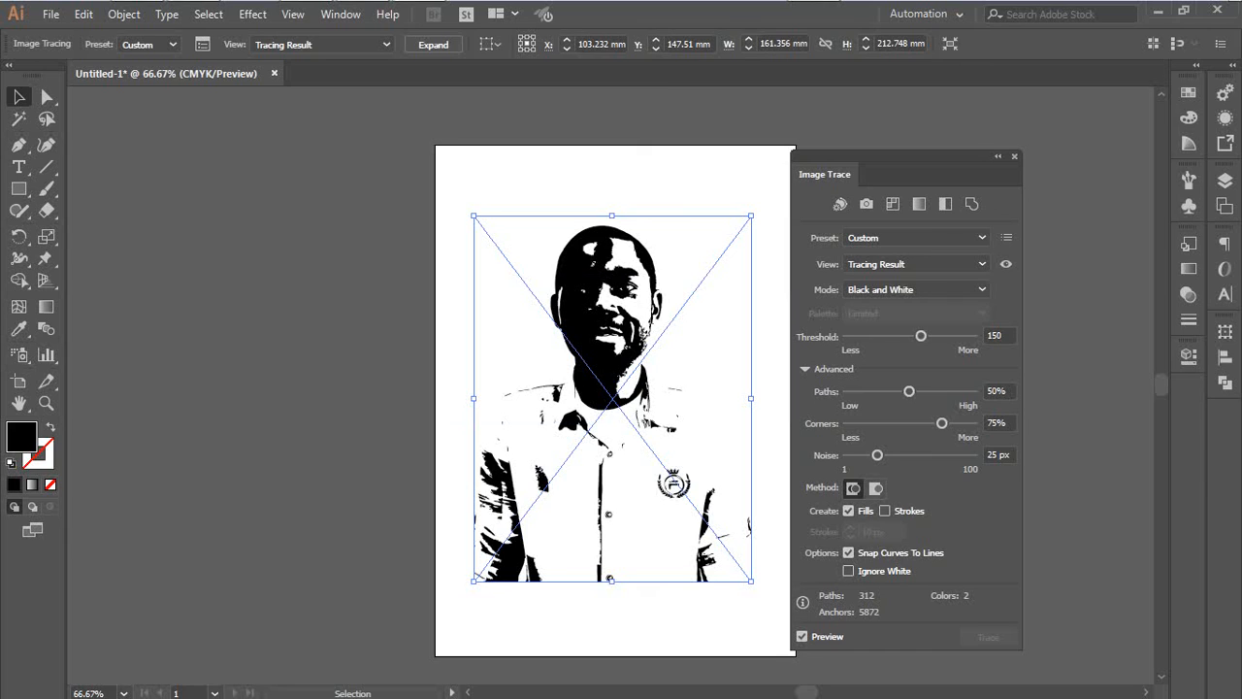
left_click(849, 570)
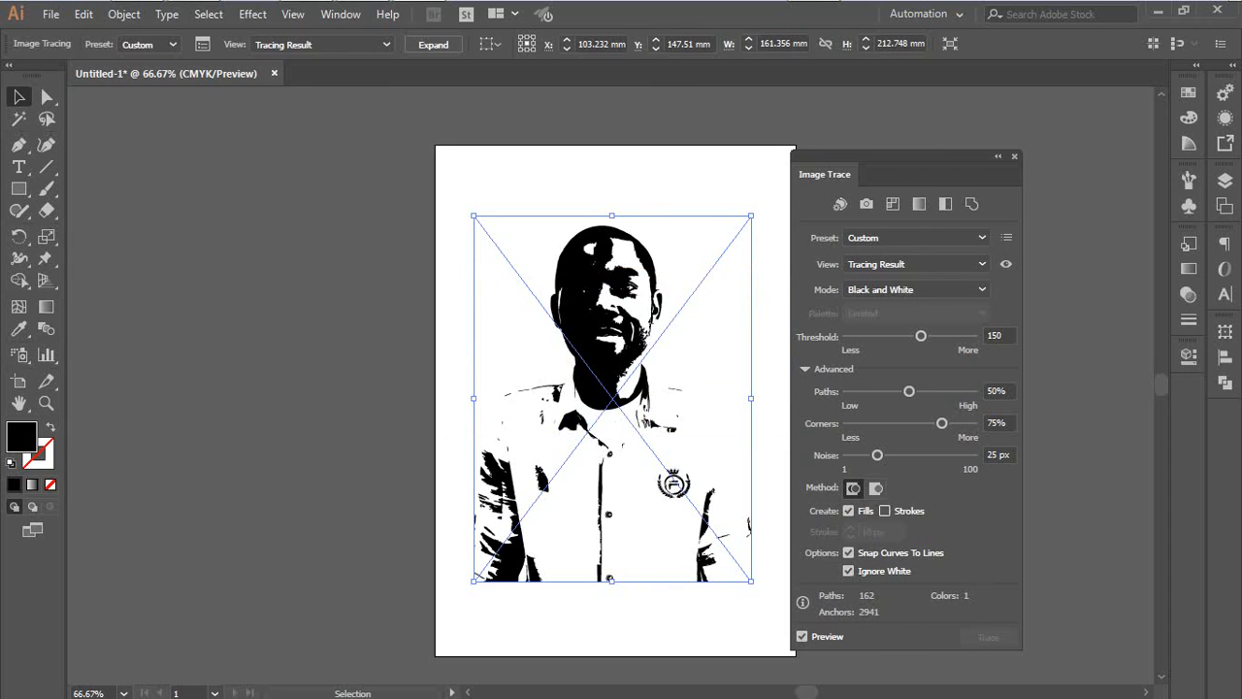
left_click_drag(900, 156, 1004, 136)
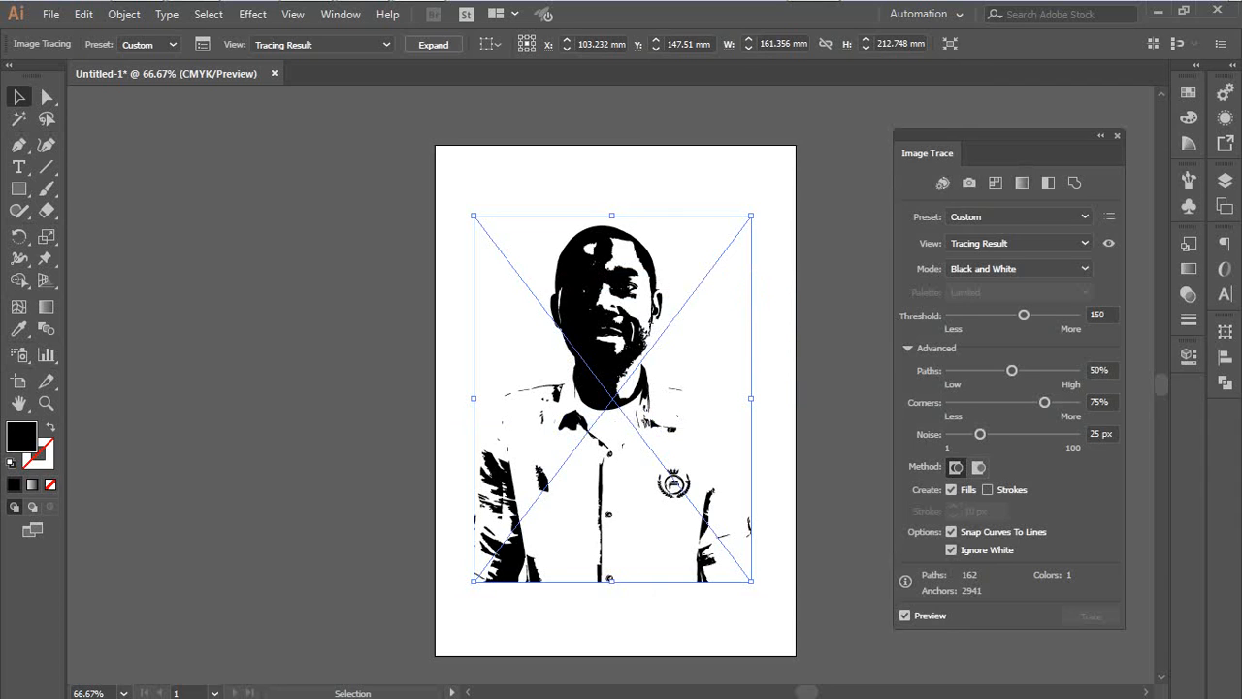
Step: Expand the traced portrait into editable vector paths and deselect it
key("ctrl+shift+a")
left_click(612, 379)
left_click(433, 45)
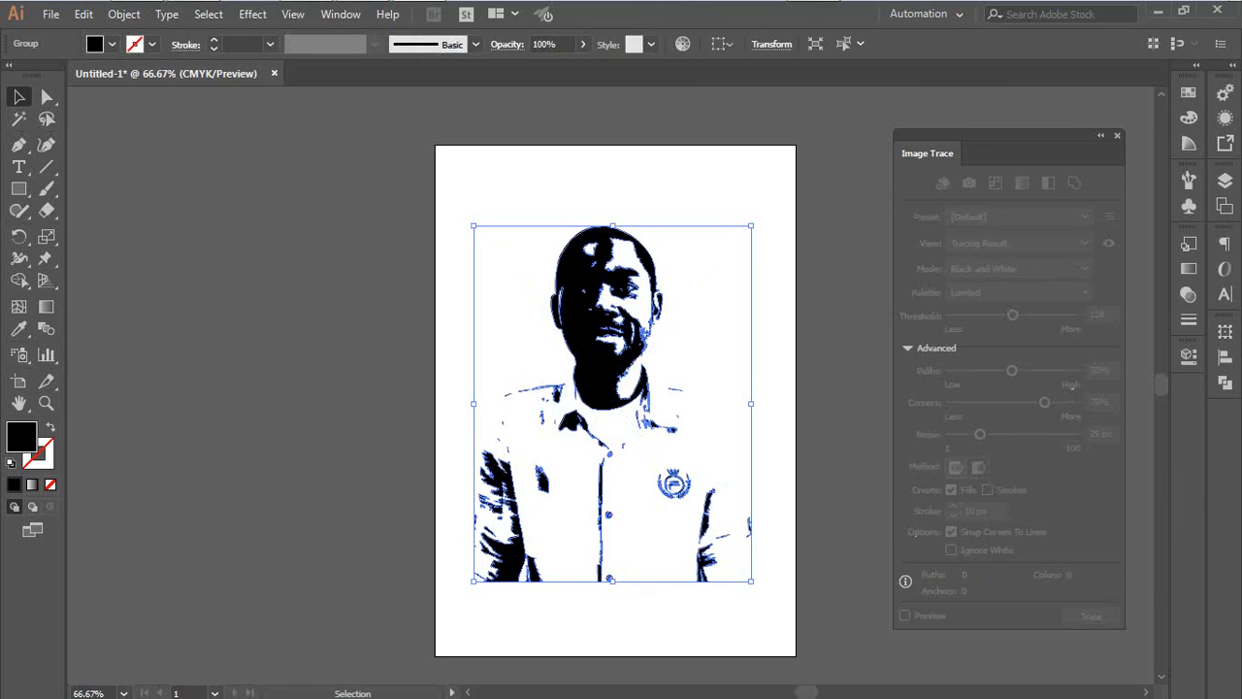
key("a")
key("ctrl+shift+a")
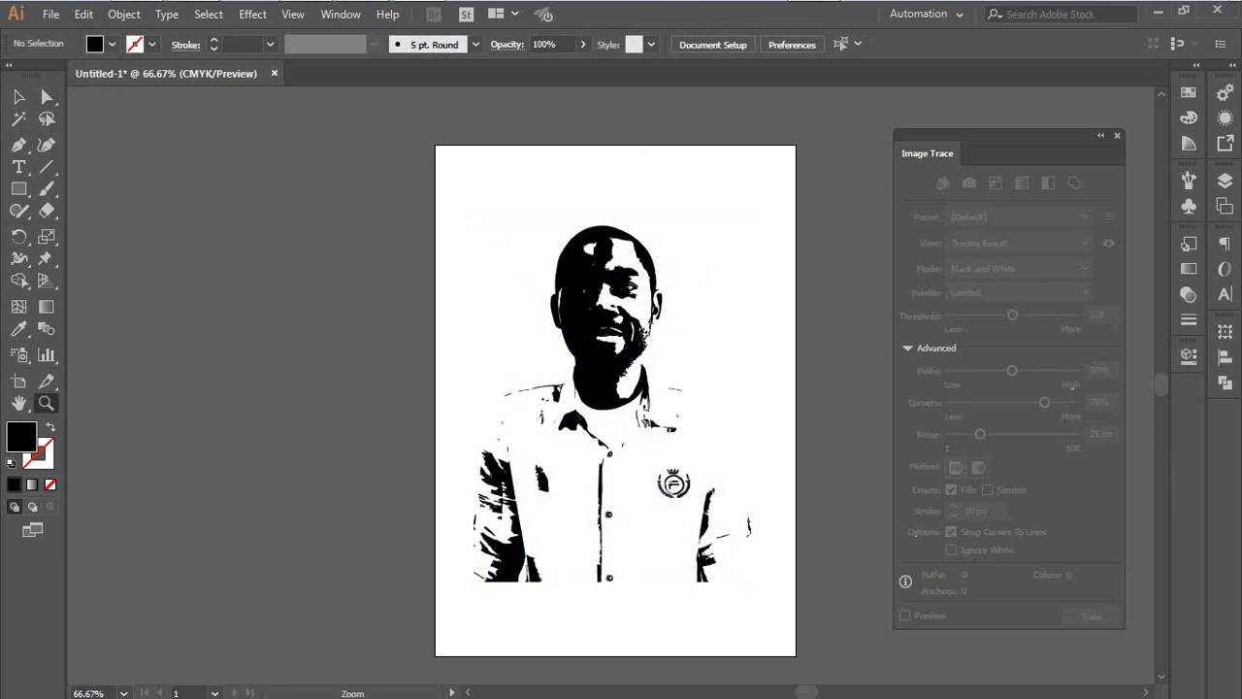
Step: Close Image Trace and select the entire expanded portrait to examine its vector paths
left_click_drag(448, 198, 797, 634)
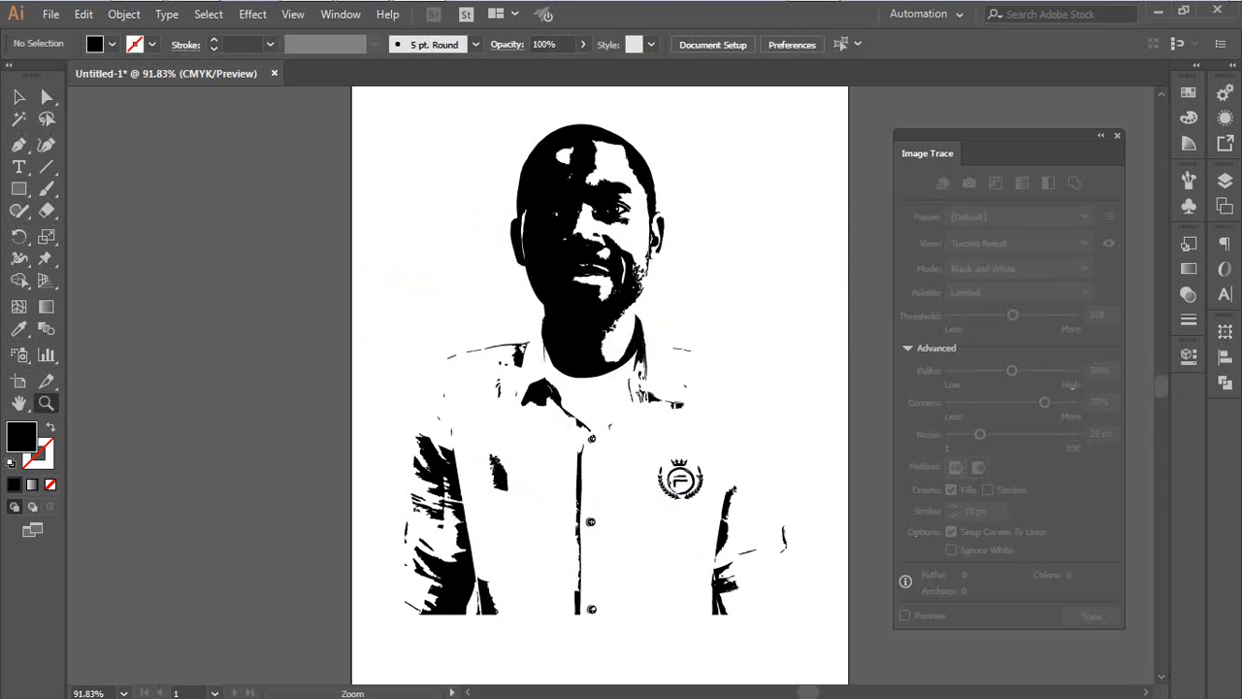
left_click(1117, 136)
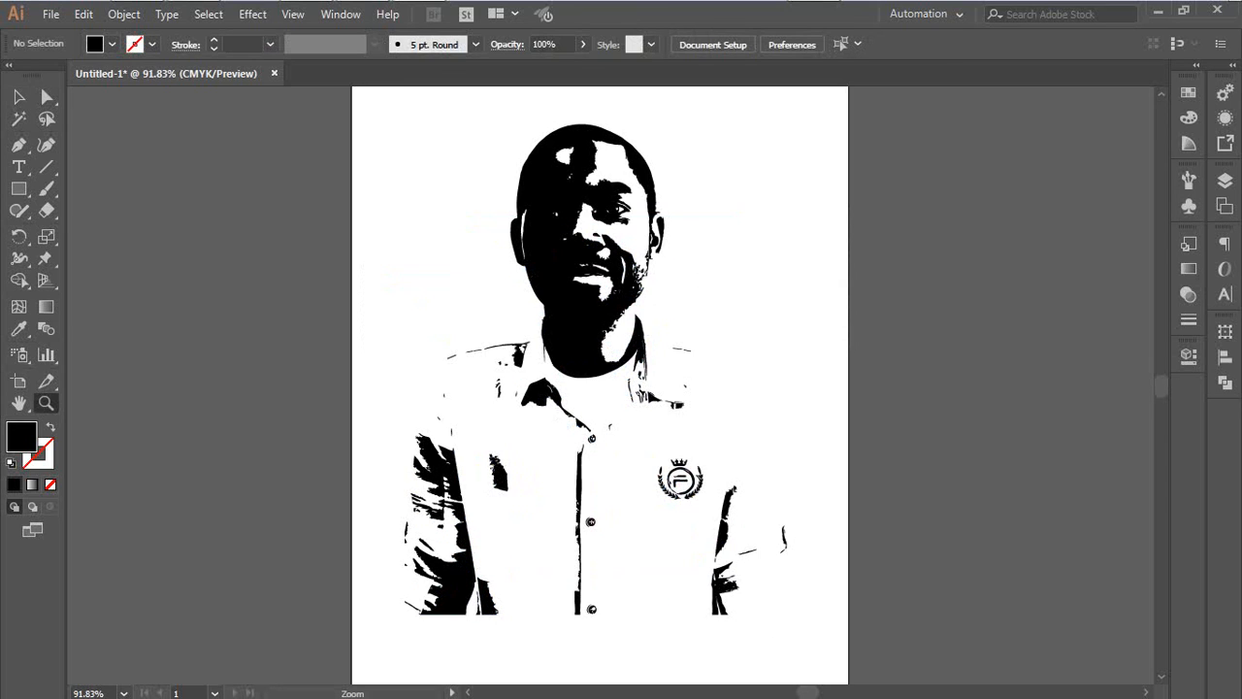
key("v")
key("ctrl+a")
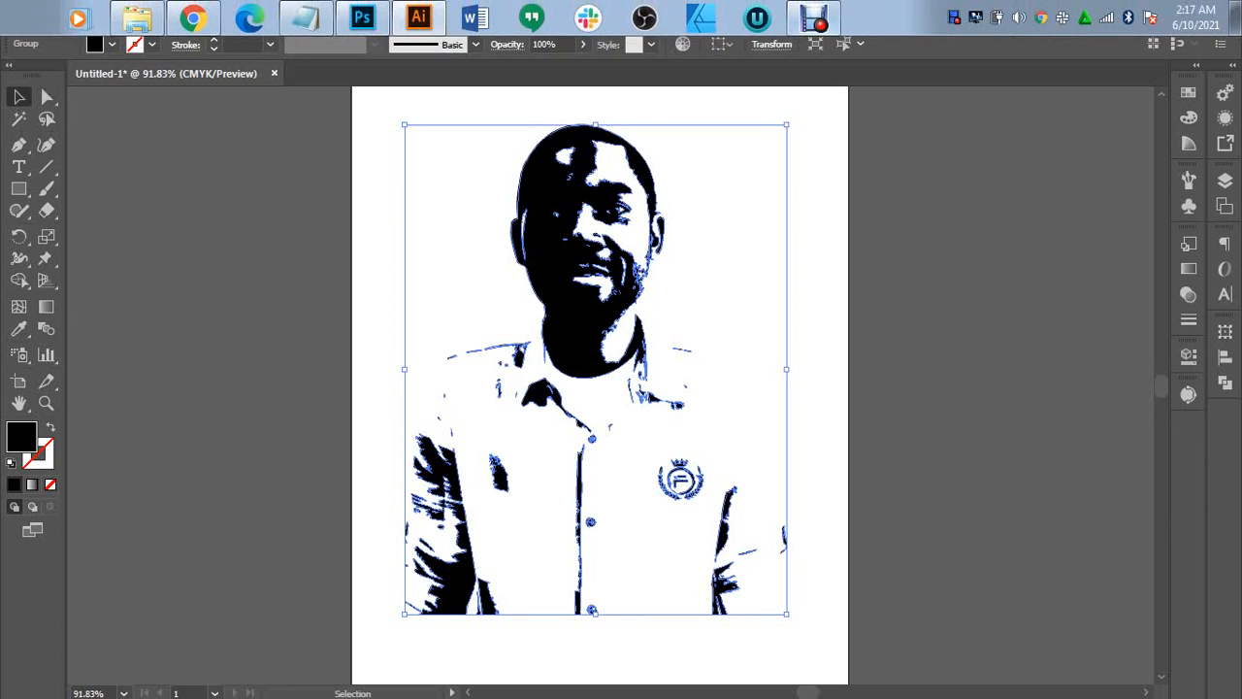
left_click(816, 17)
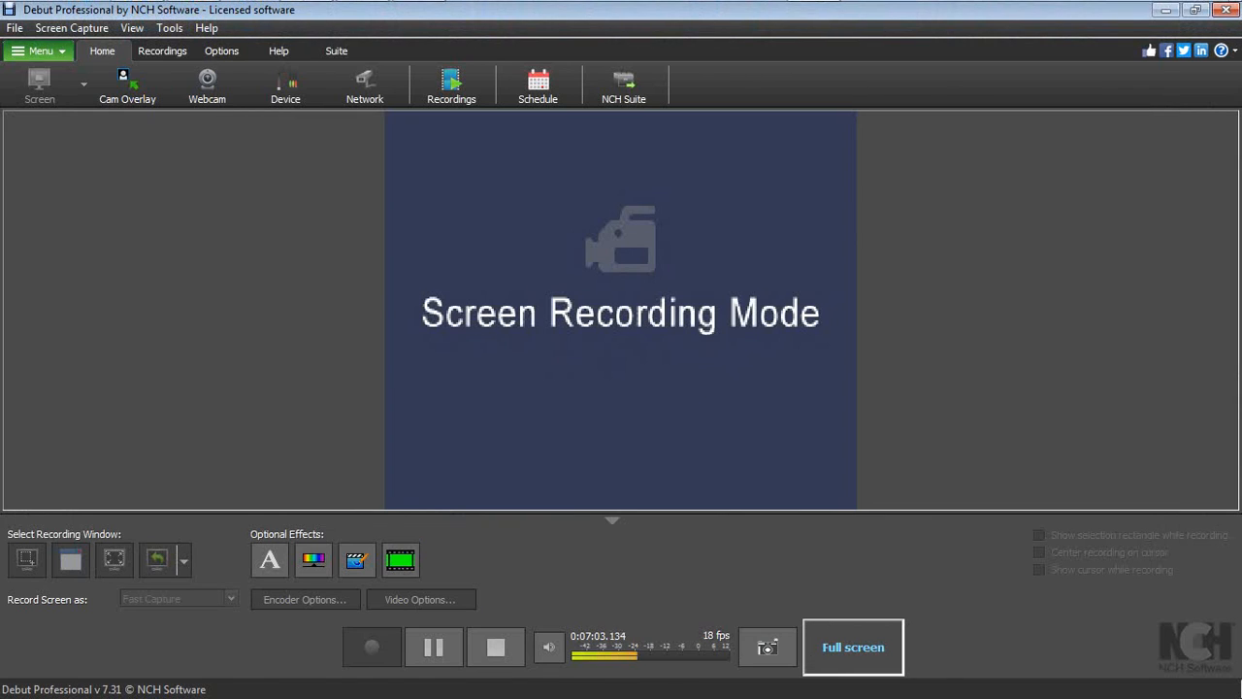